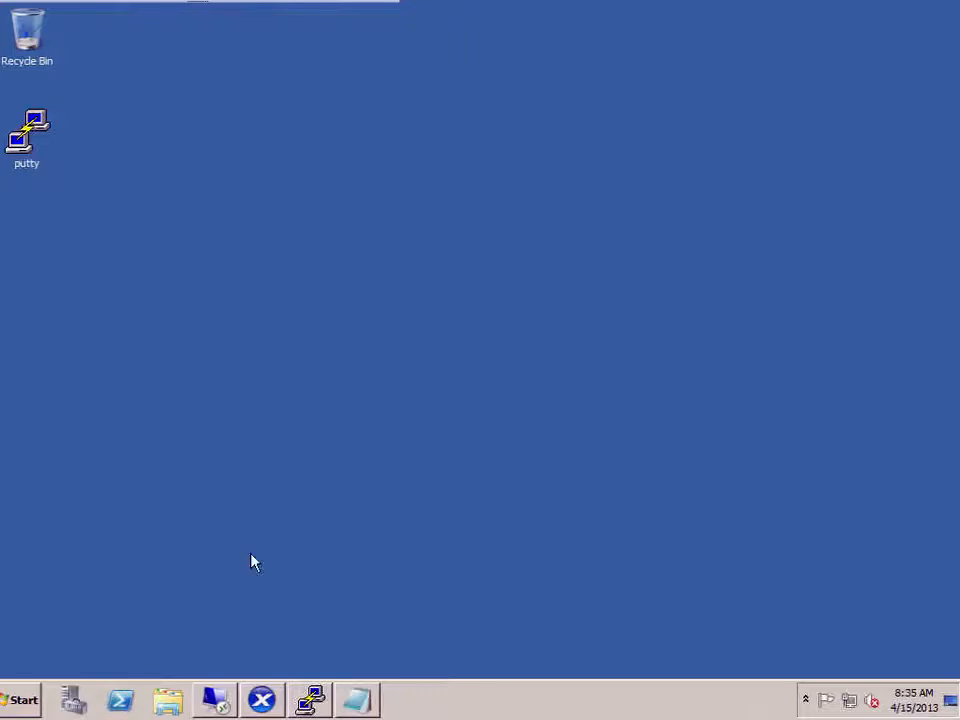
- Load 192.168.1.10 in Internet Explorer and continue past the certificate warning
click(22, 703)
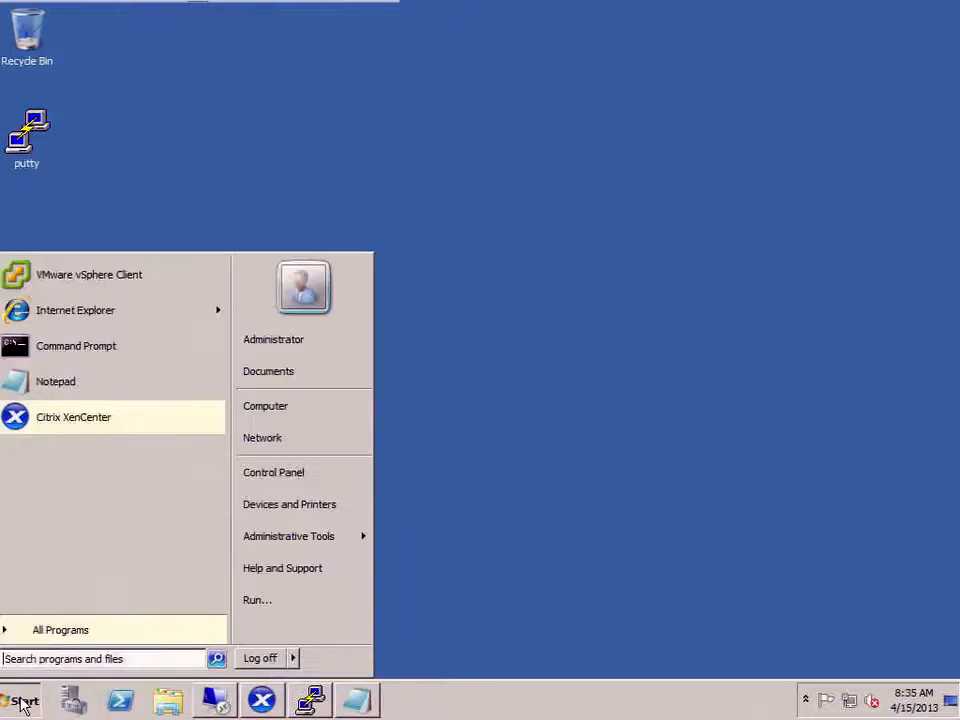
click(71, 325)
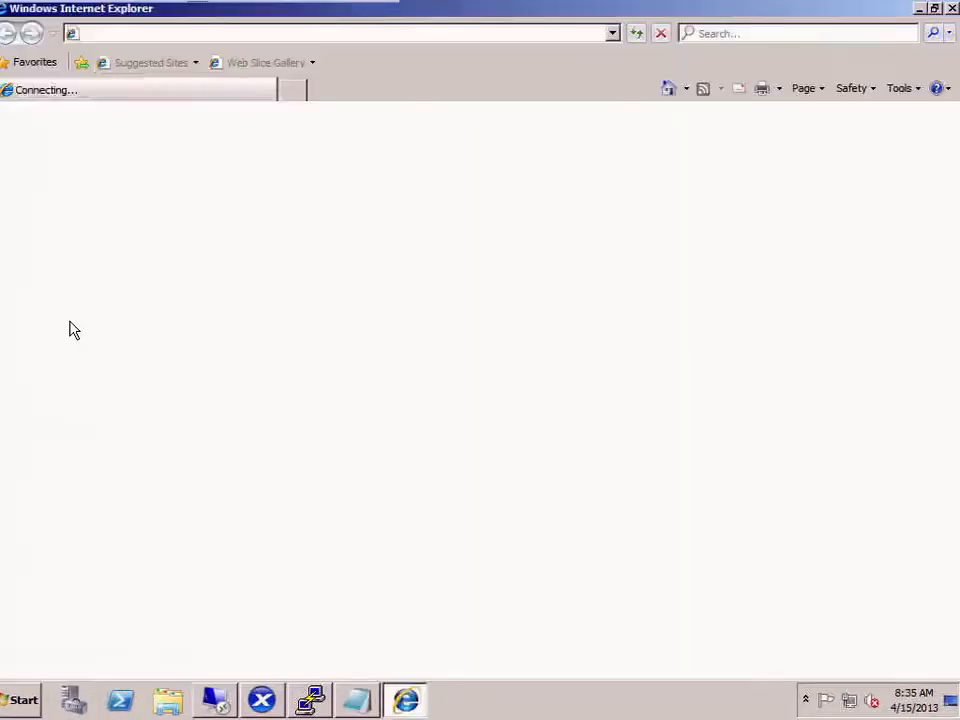
click(197, 34)
text(192)
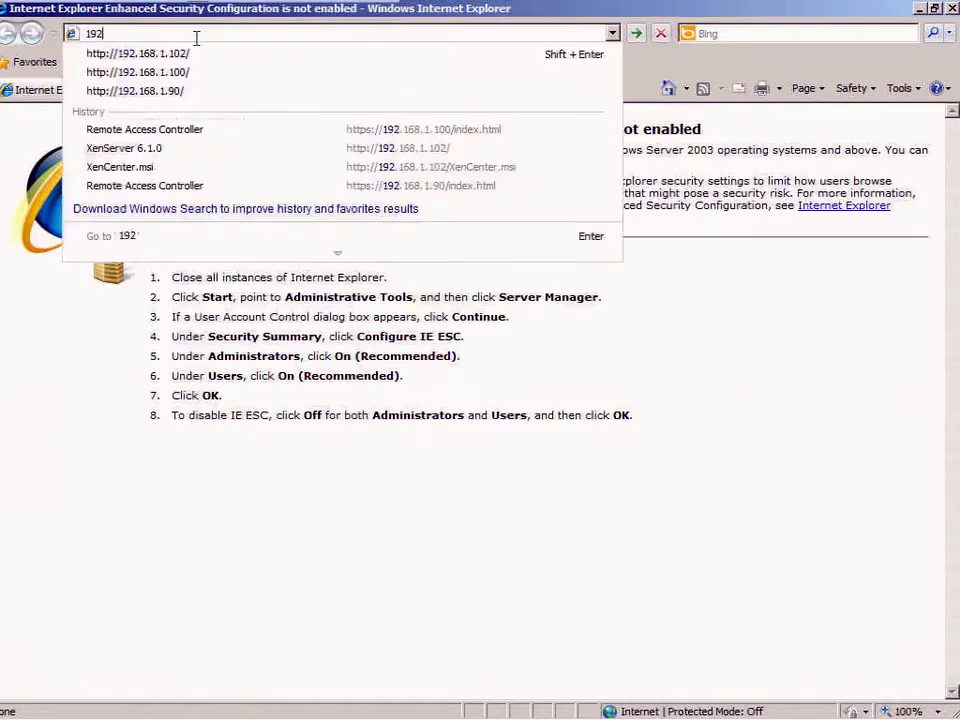
key(Down)
key(BackSpace)
key(BackSpace)
key(Return)
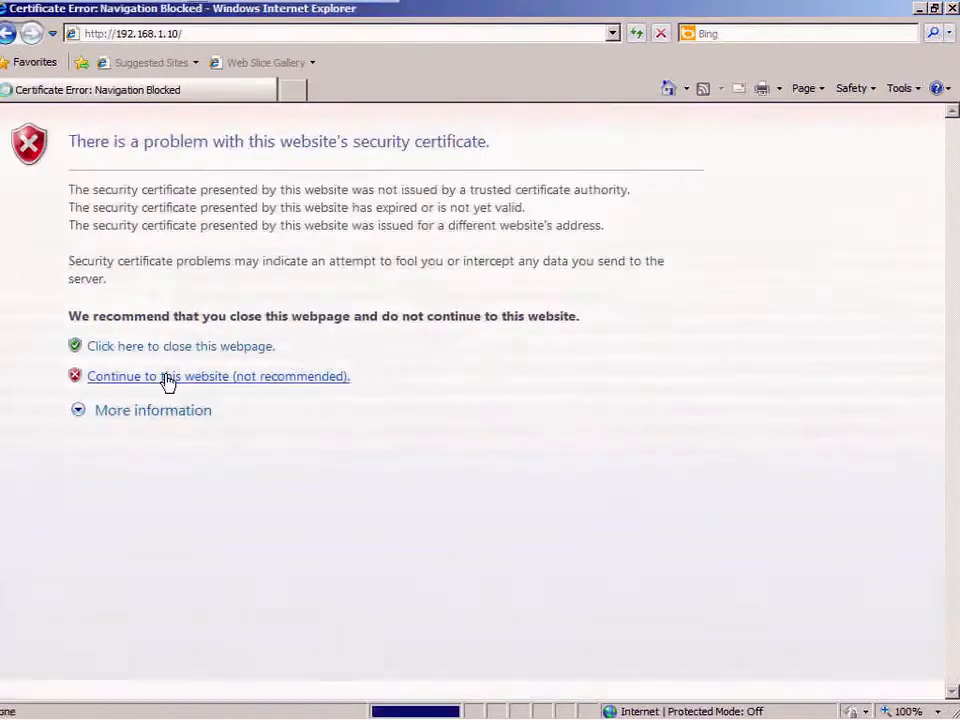
click(167, 378)
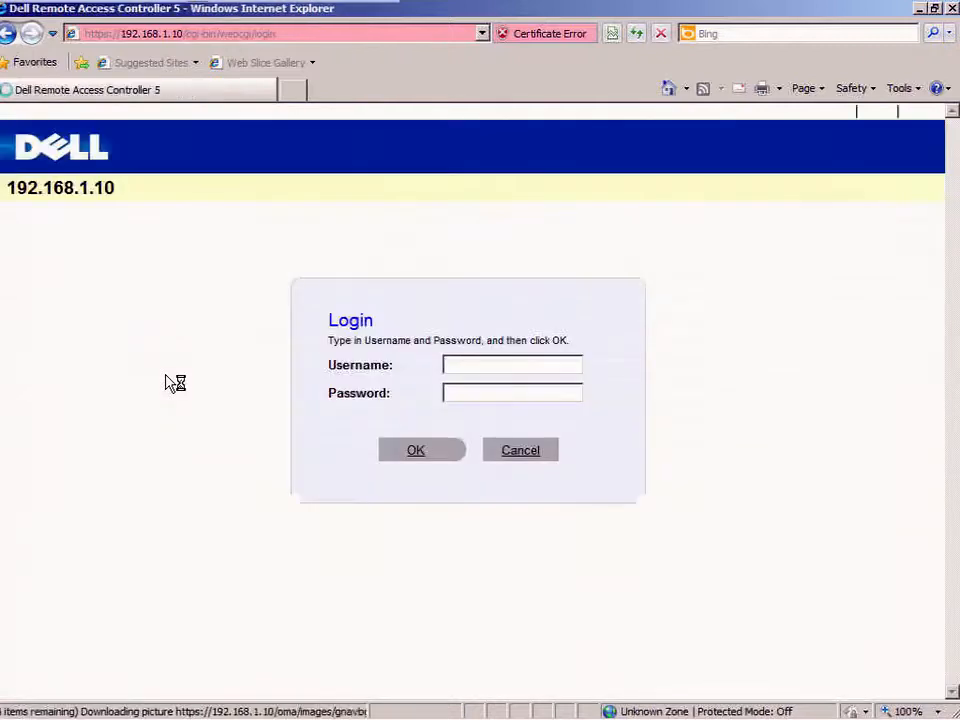
- Log in to the remote access controller as root with the account password
text(root)
key(Tab)
text(••••••••)
key(Return)
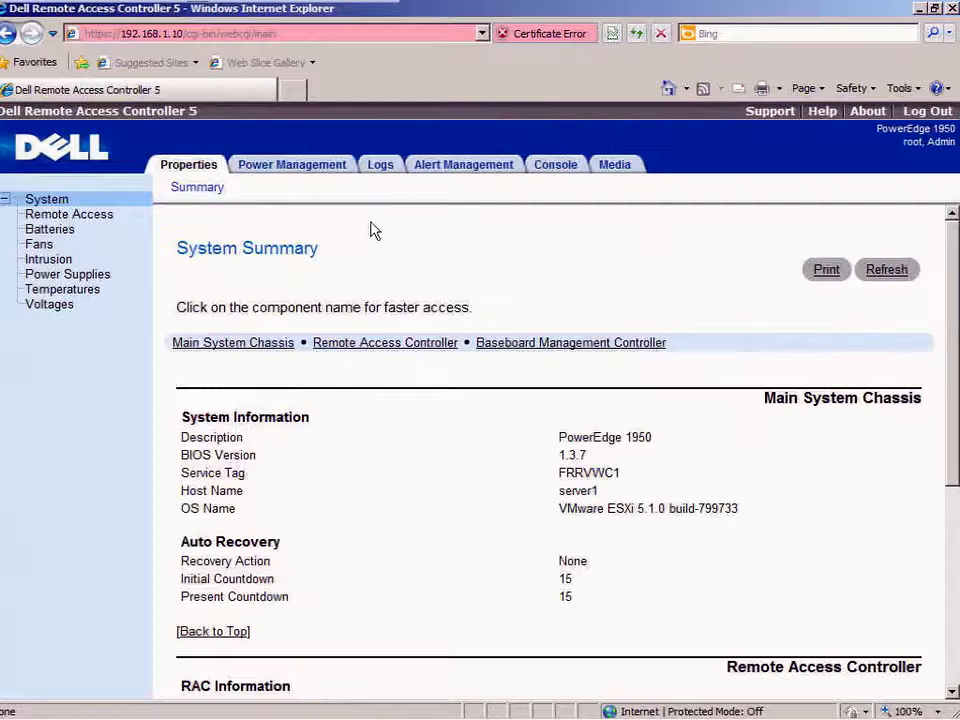
- Start console redirection, allowing the Video Viewer add-on and reconnecting after the SSL socket error
click(556, 170)
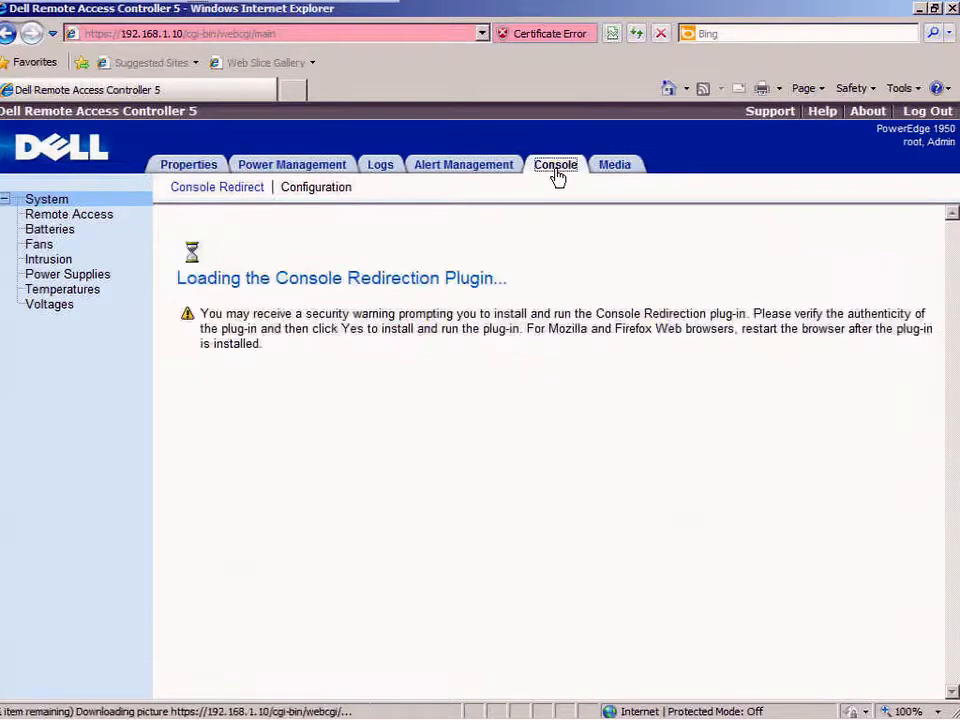
click(553, 524)
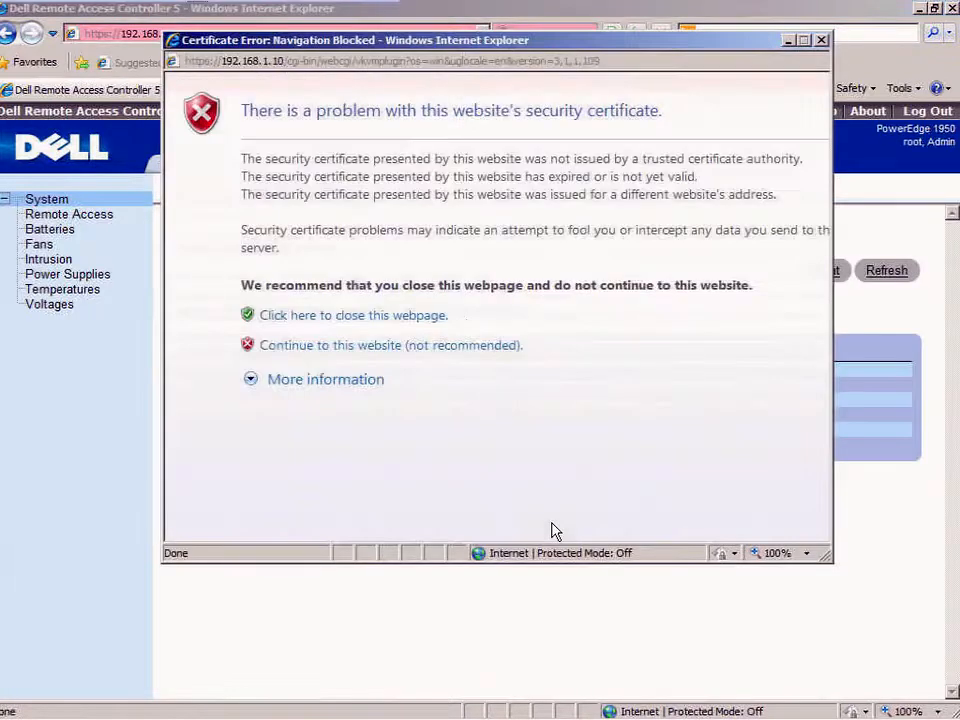
click(447, 348)
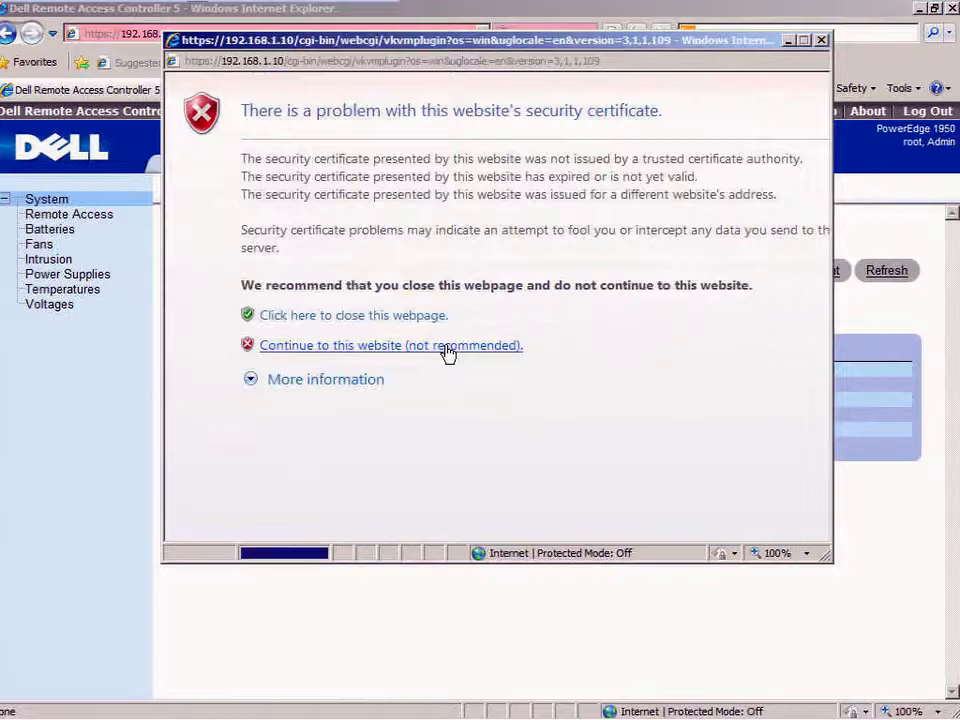
click(540, 97)
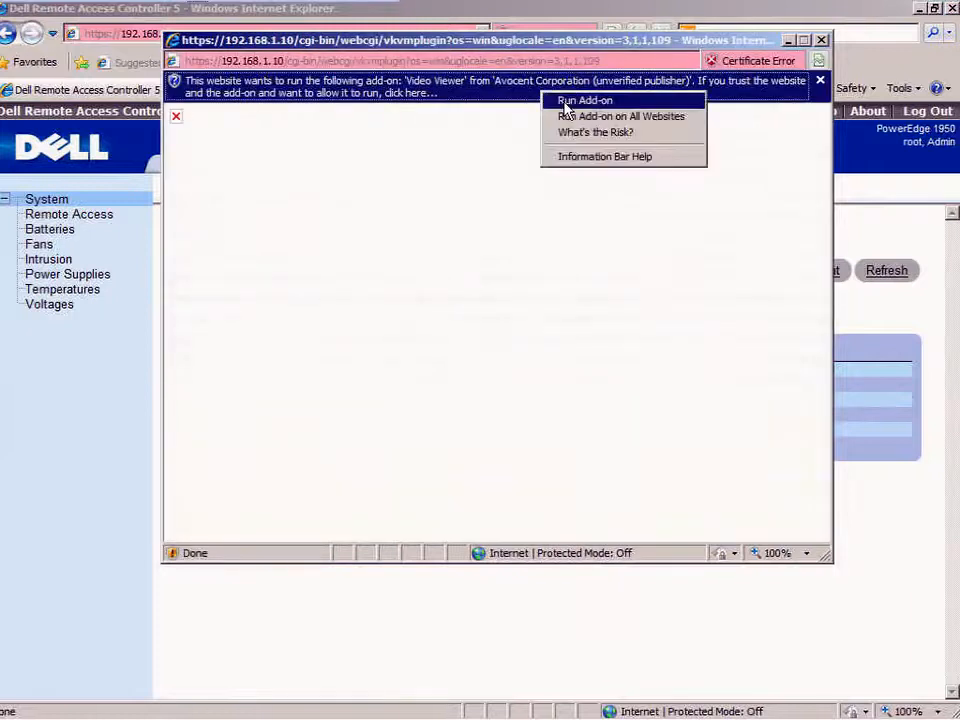
click(566, 102)
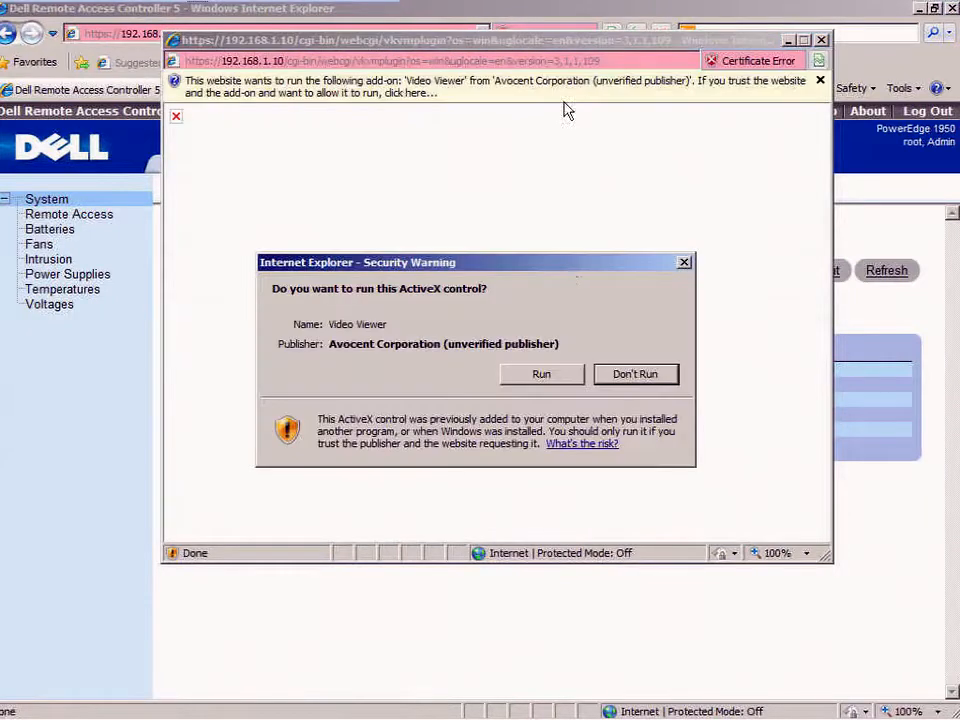
click(543, 375)
click(586, 428)
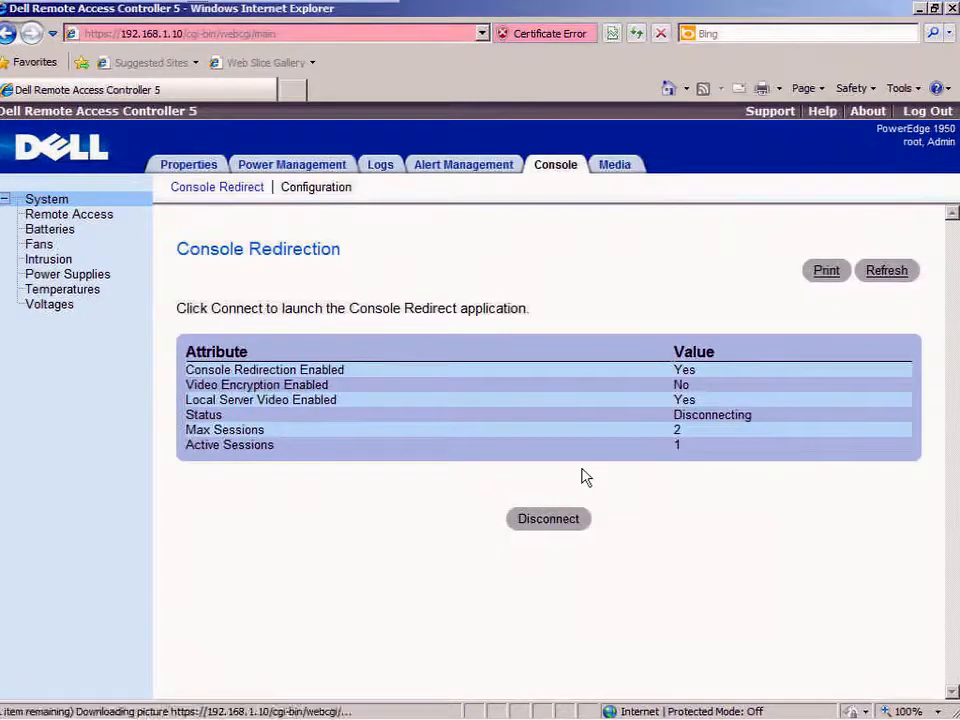
click(554, 524)
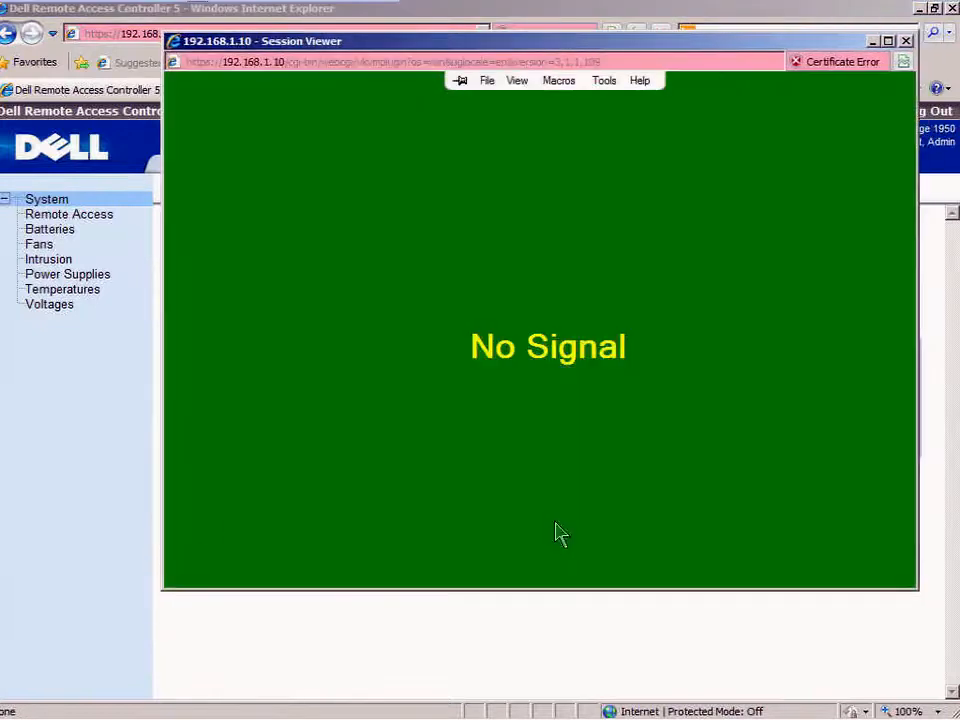
- Apply Power On System to the PowerEdge and bring the Session Viewer back to the front
click(126, 523)
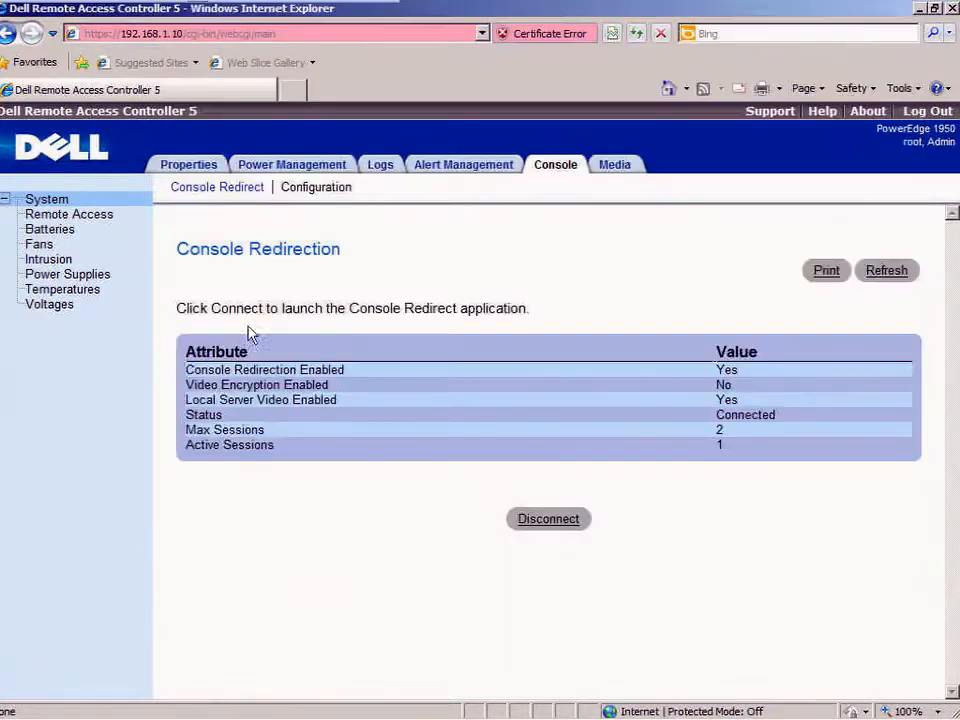
click(311, 170)
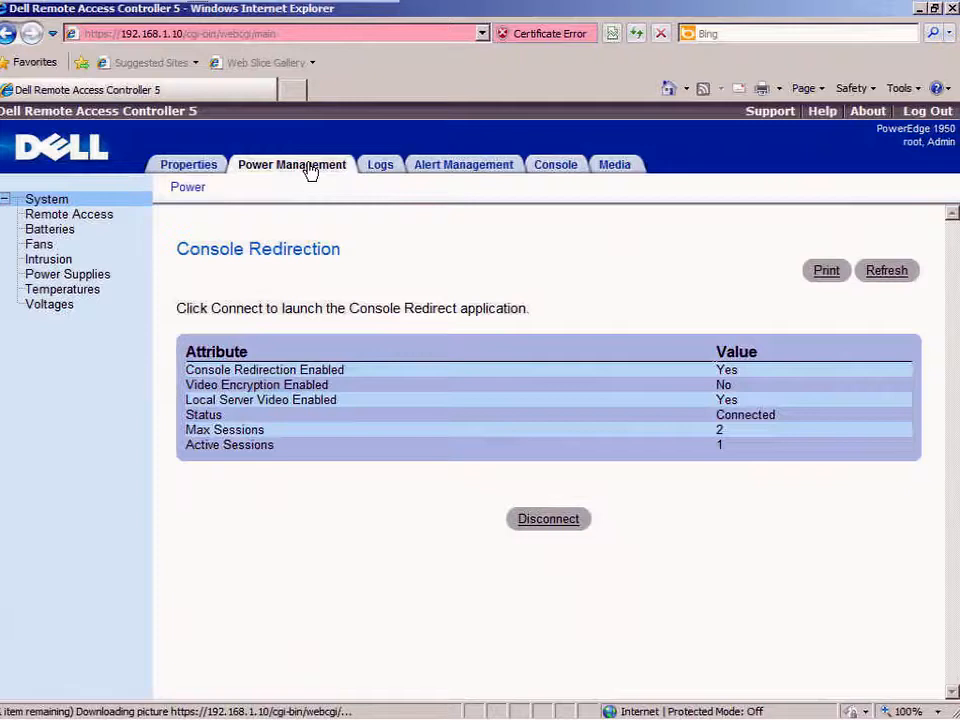
click(551, 592)
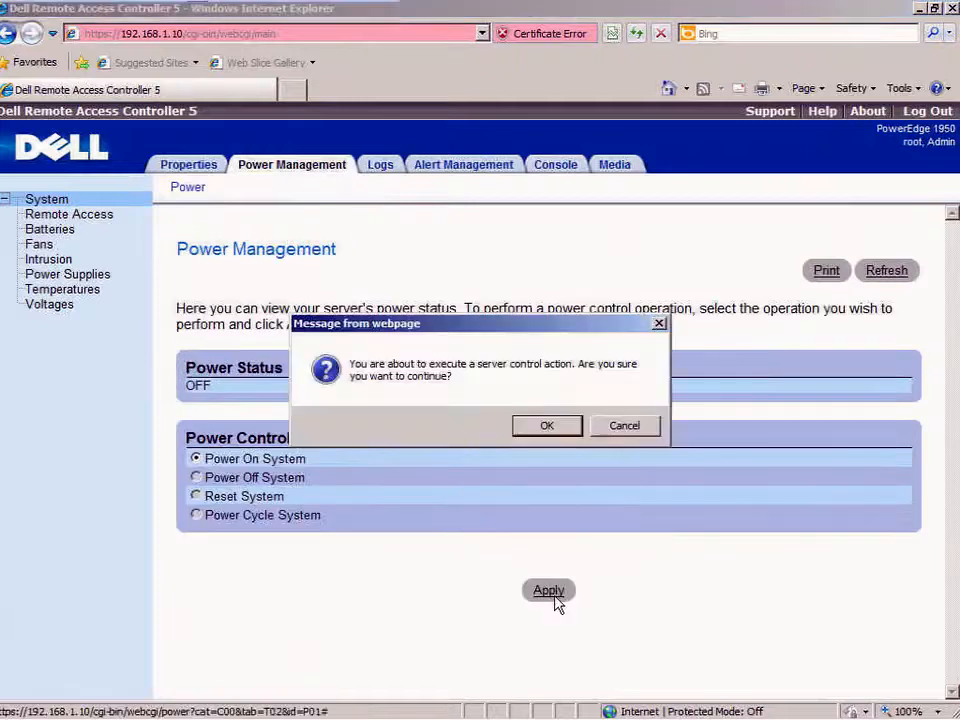
click(551, 428)
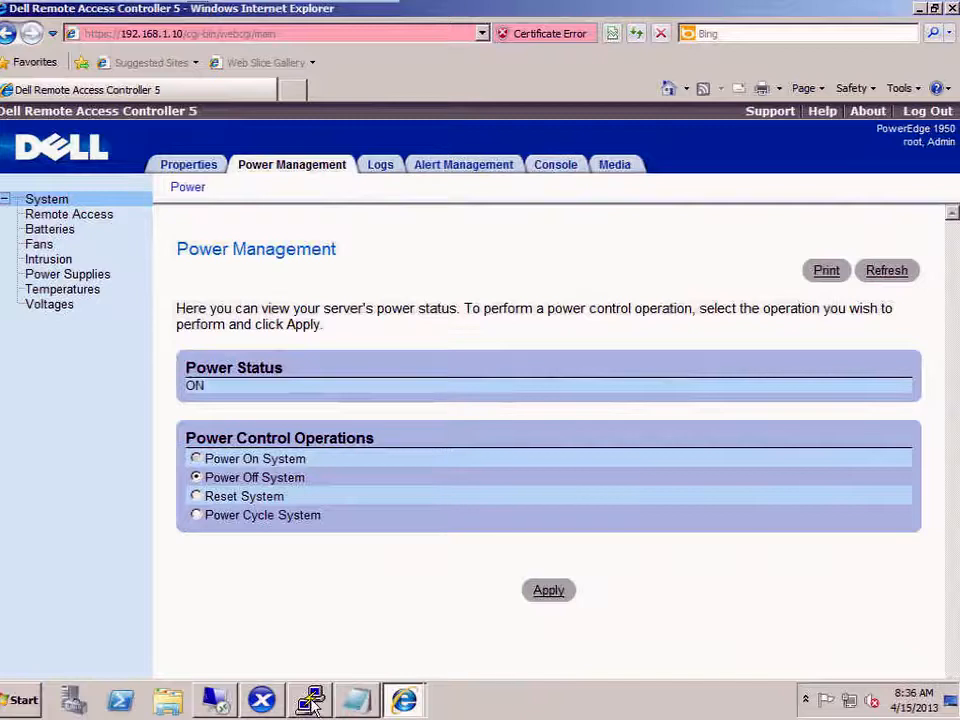
click(416, 664)
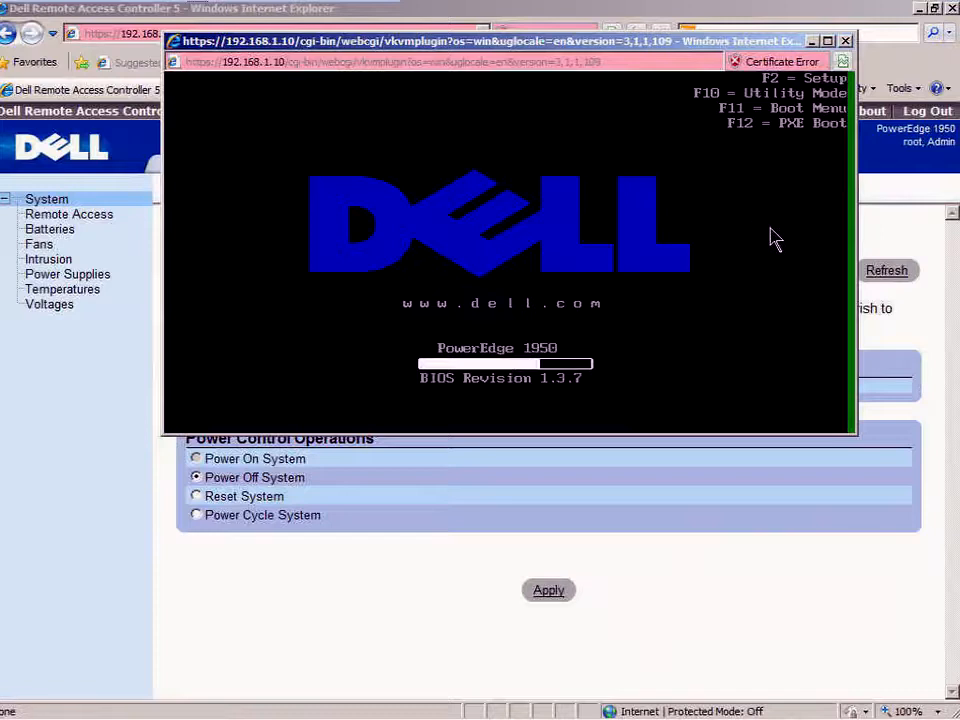
- Enter BIOS setup with F2 during boot, then return to the Console page after the viewer drops
key(F2)
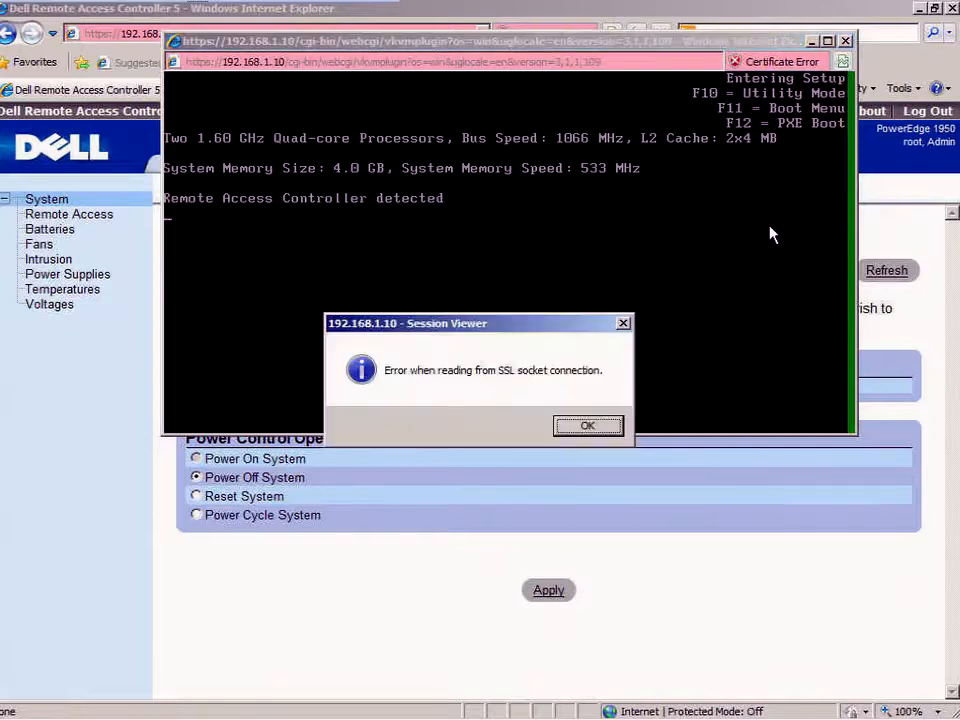
click(608, 432)
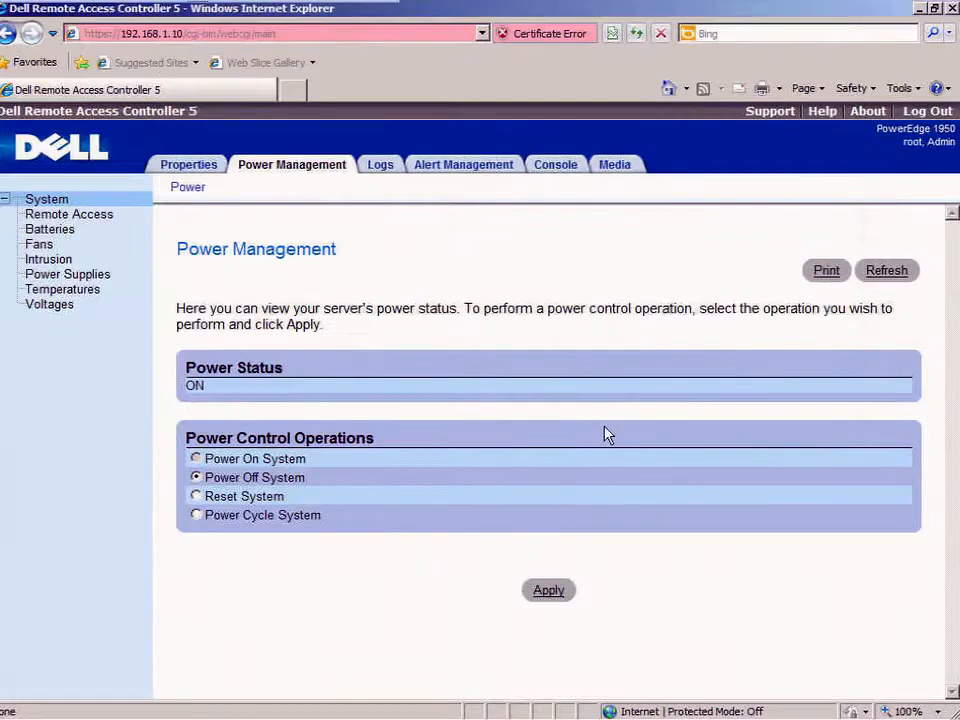
click(565, 165)
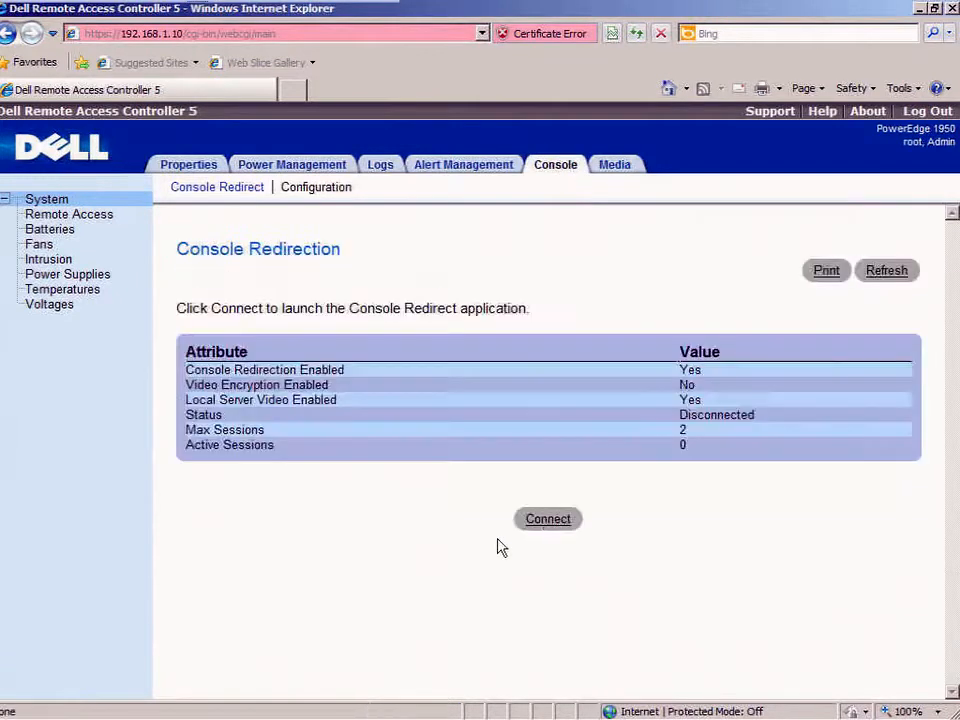
- Reconnect the console, set CPU Information's Virtualization Technology to Enabled, and save and exit BIOS
click(550, 525)
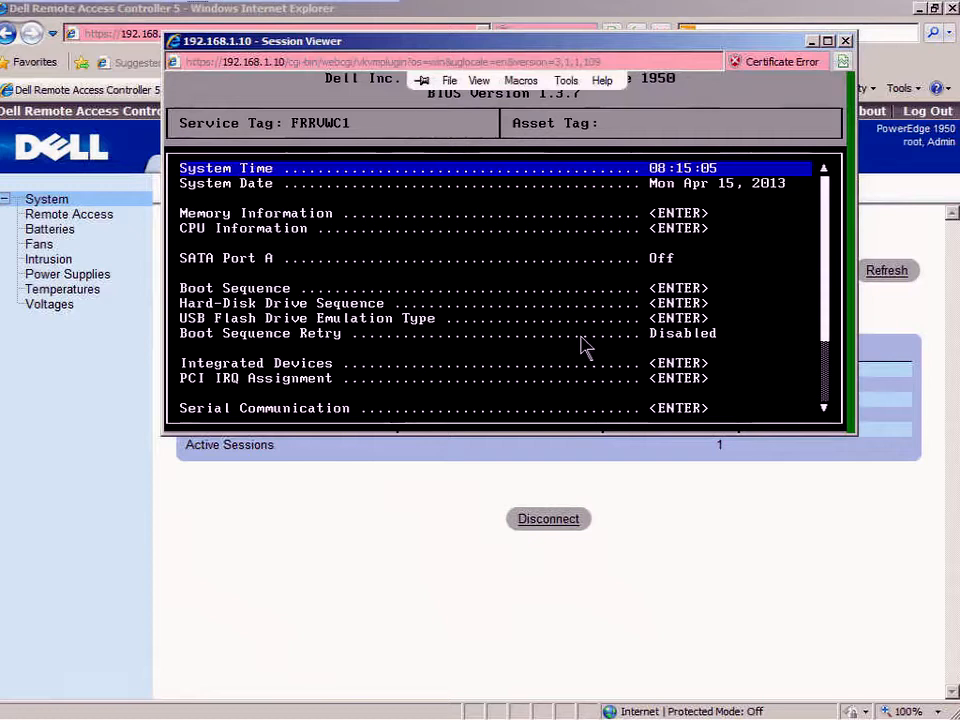
key(Down)
key(Down)
key(Down)
key(Return)
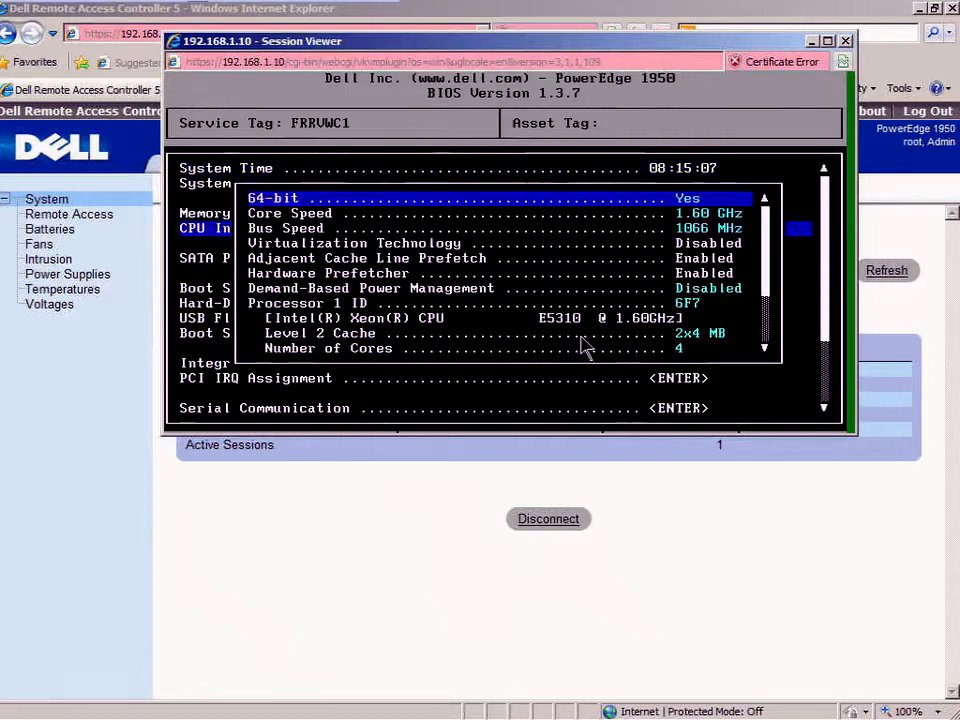
key(Down)
key(Down)
key(Down)
key(Right)
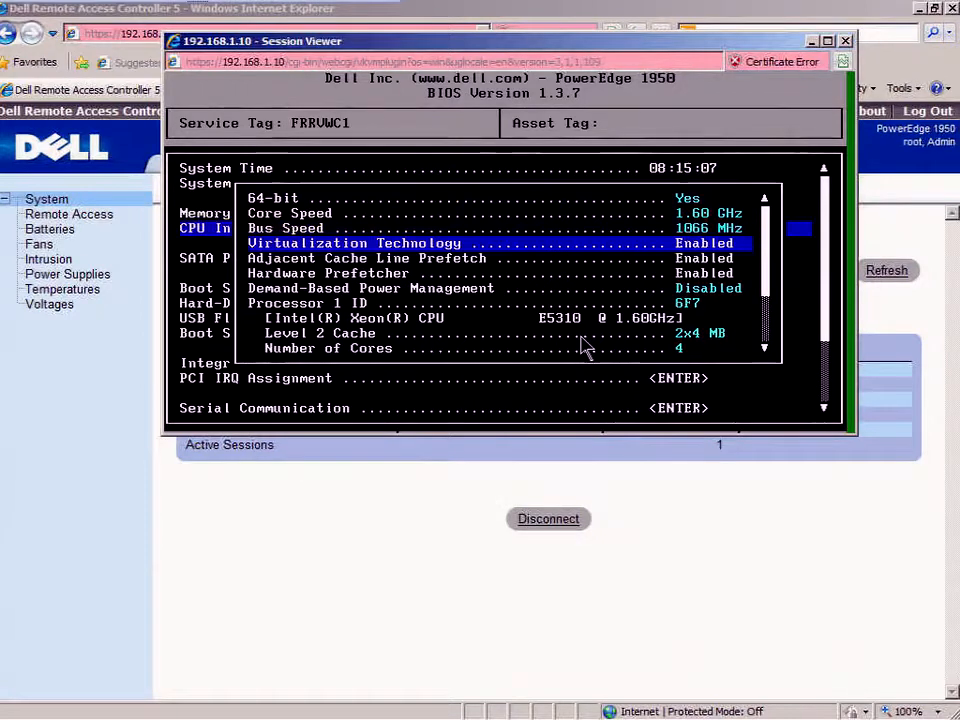
key(Escape)
key(Escape)
key(Return)
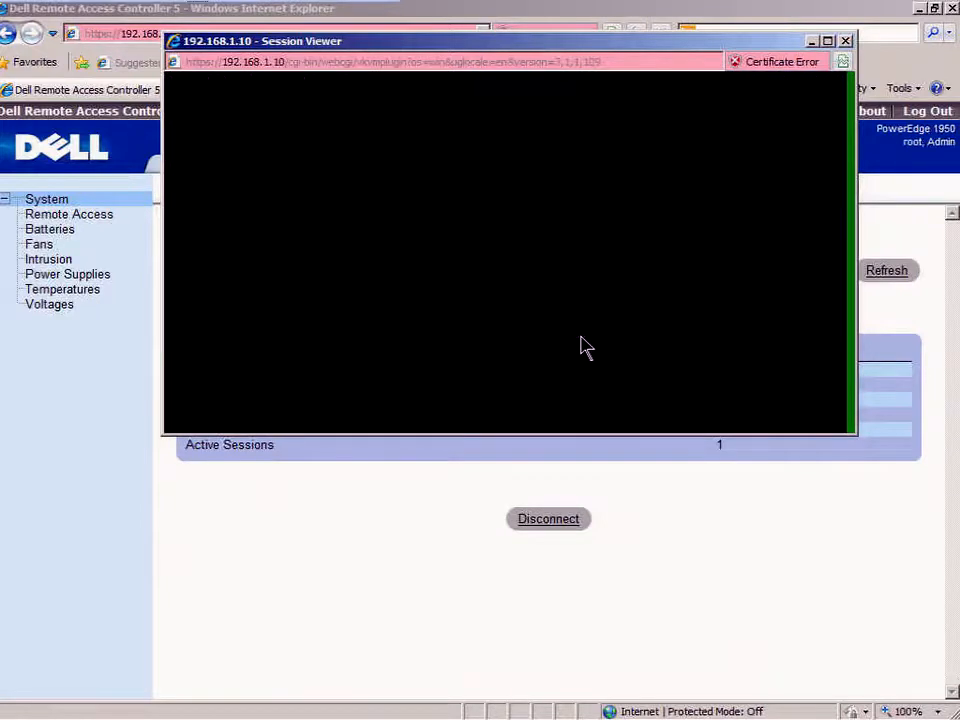
- Boot from the Back USB: Cruzer drive into the XenServer installer, then close the Session Viewer
key(Down)
key(Down)
key(Return)
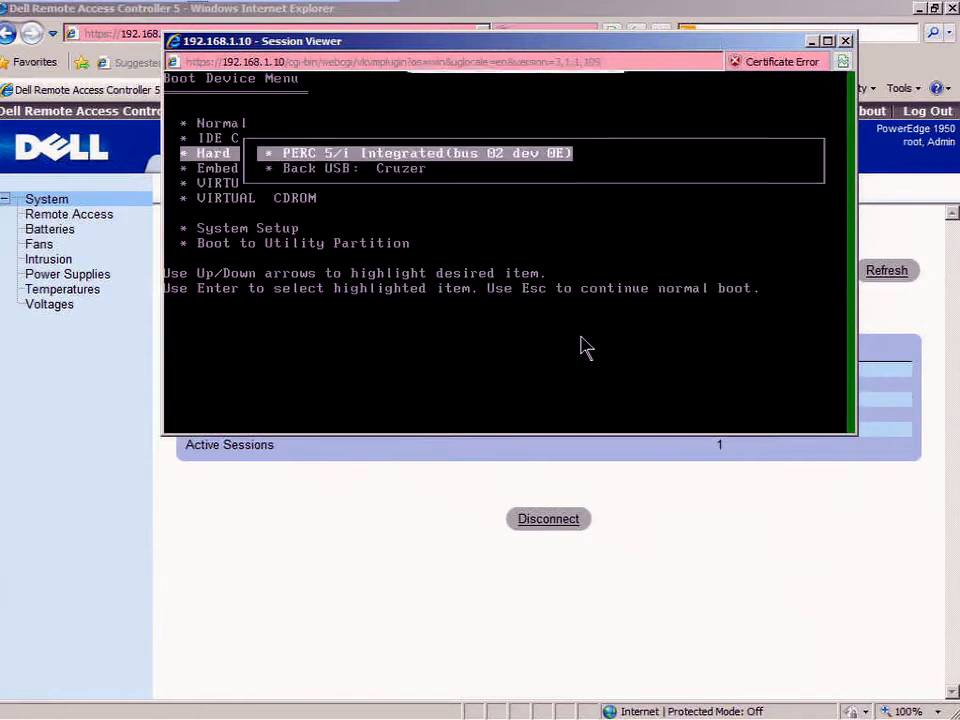
key(Down)
key(Return)
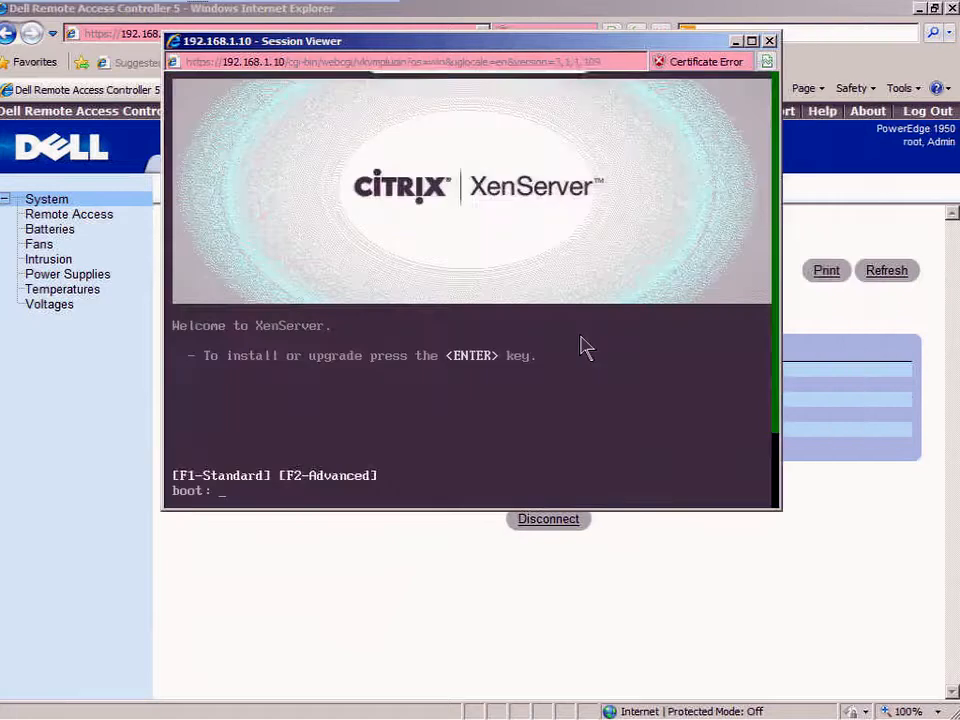
key(Return)
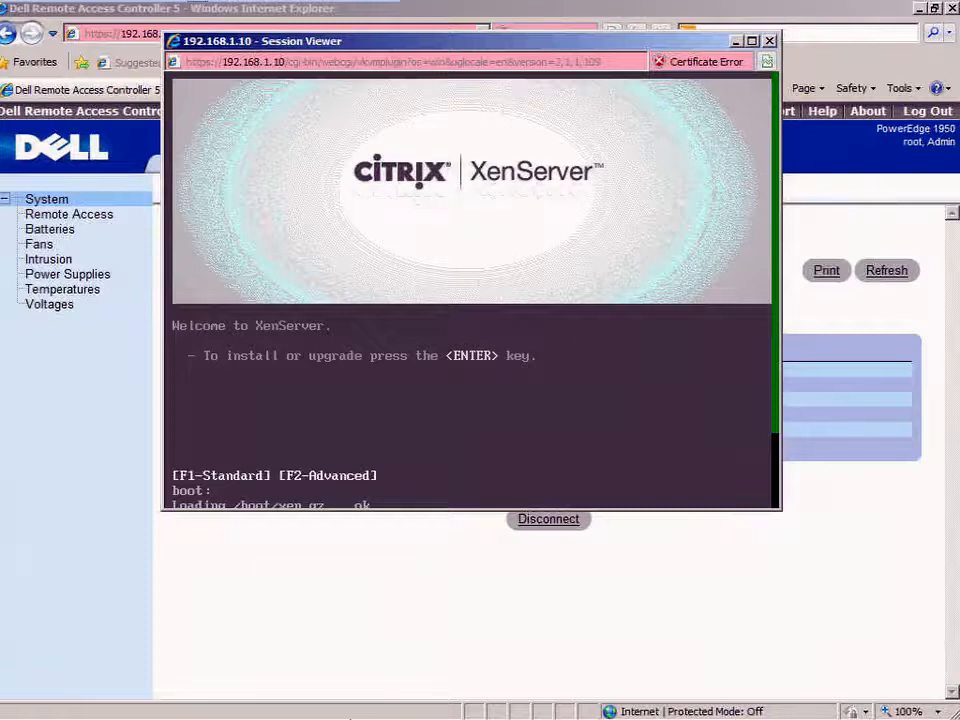
click(770, 42)
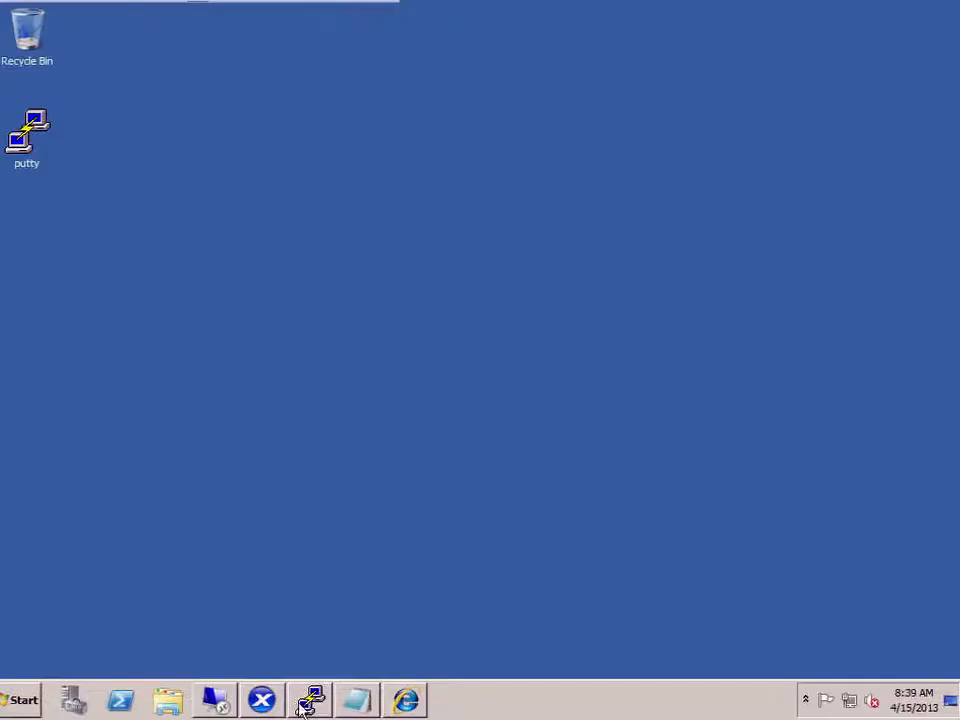
- Create host xshost03 at 192.168.1.12 in class.edu, refresh the zone, and minimise the remote window
click(218, 702)
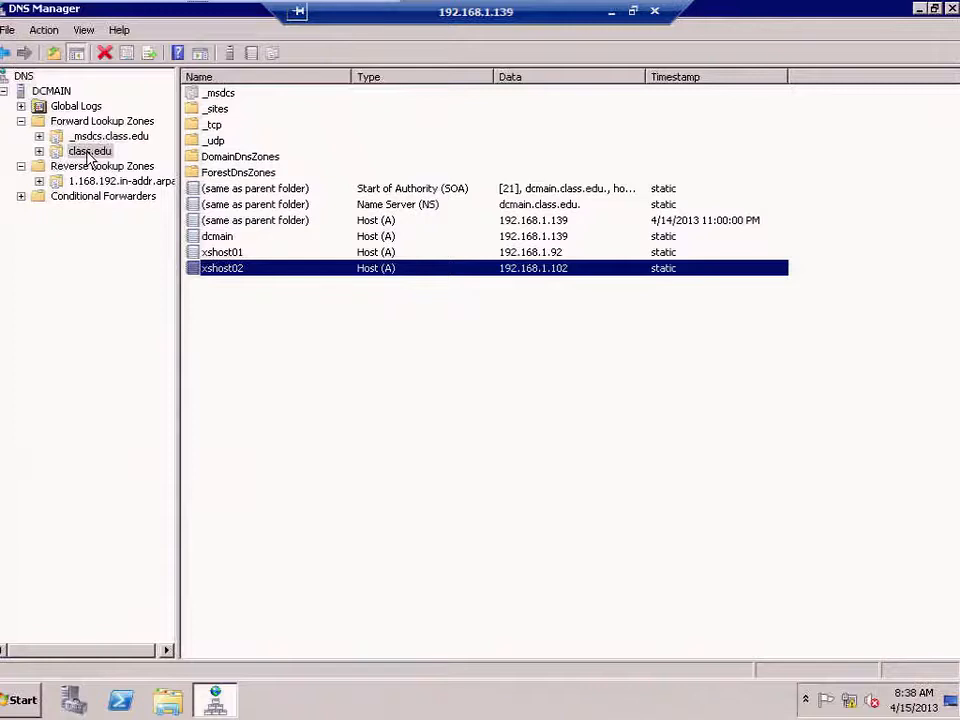
right_click(88, 152)
click(135, 193)
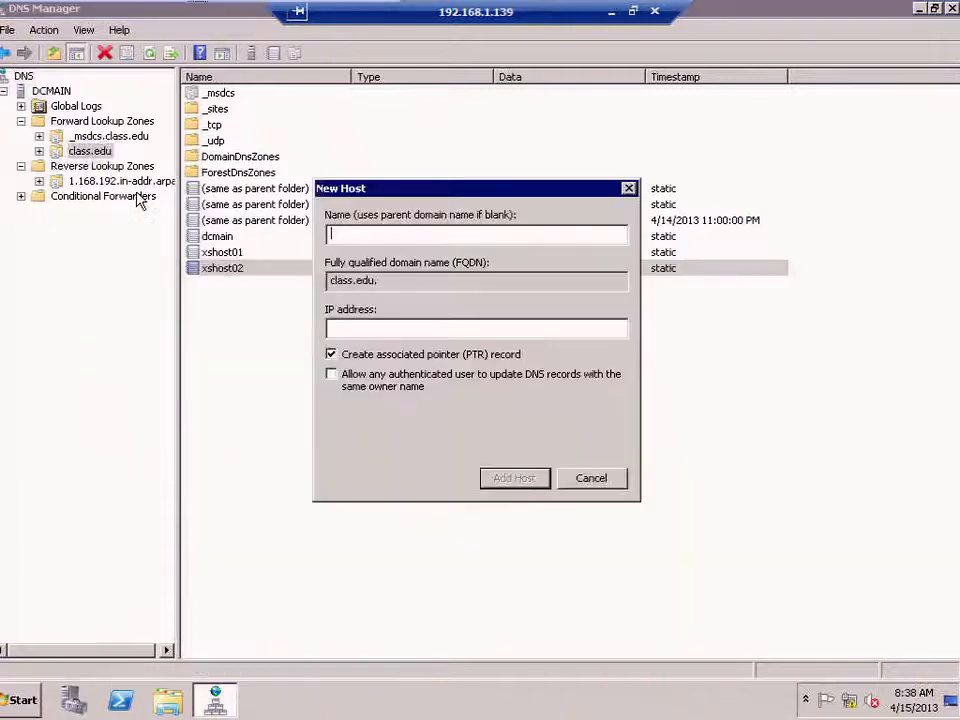
text(xshost03)
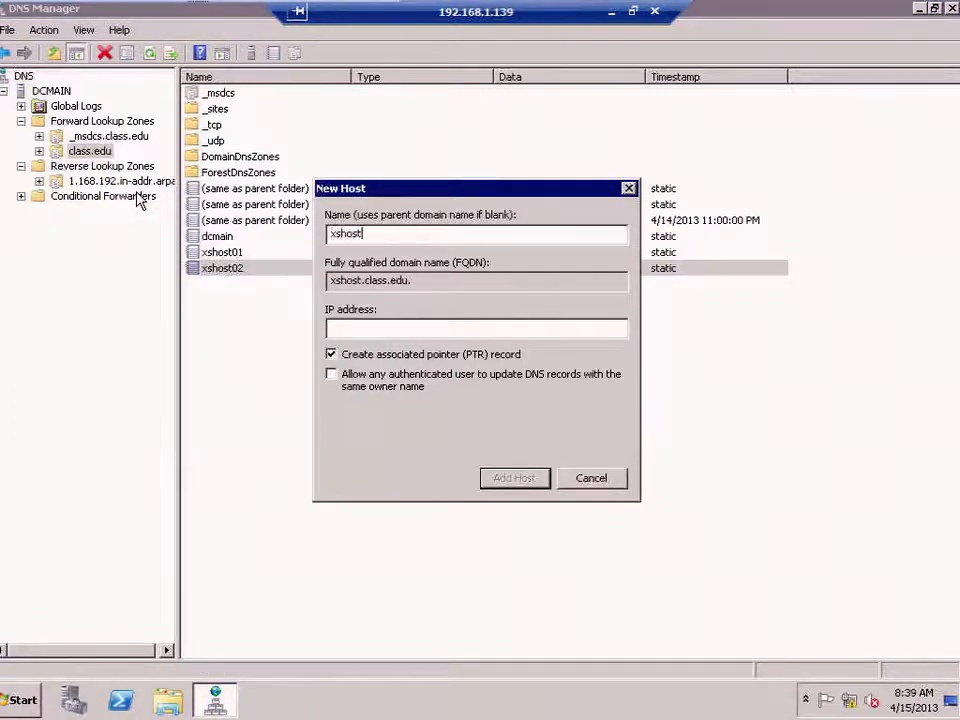
key(Tab)
text(192.168.1.12)
key(Return)
key(Return)
key(Escape)
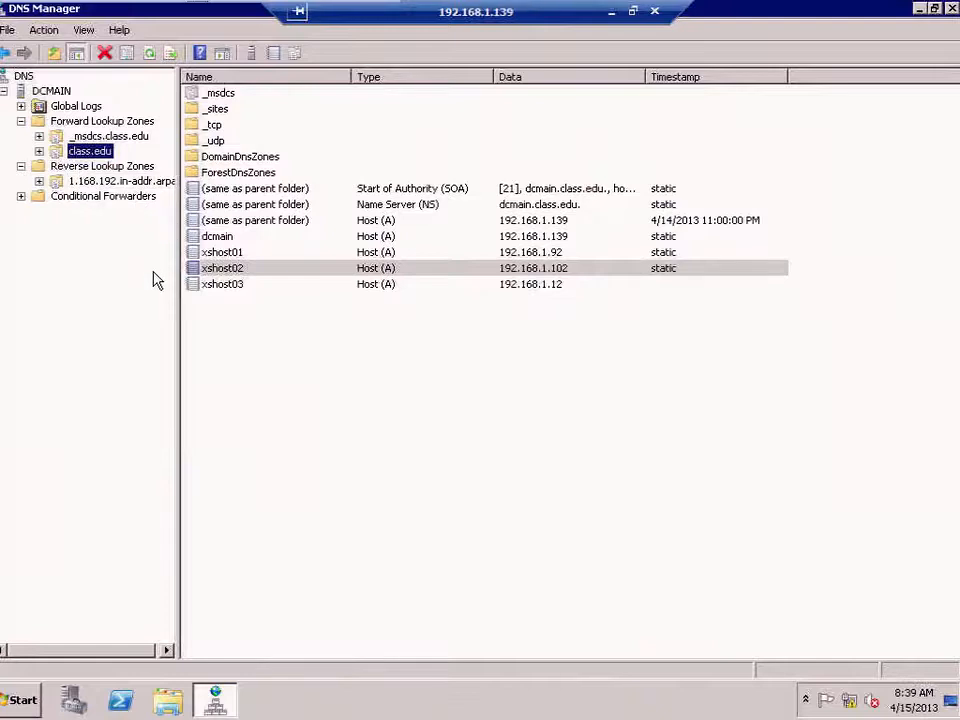
key(F5)
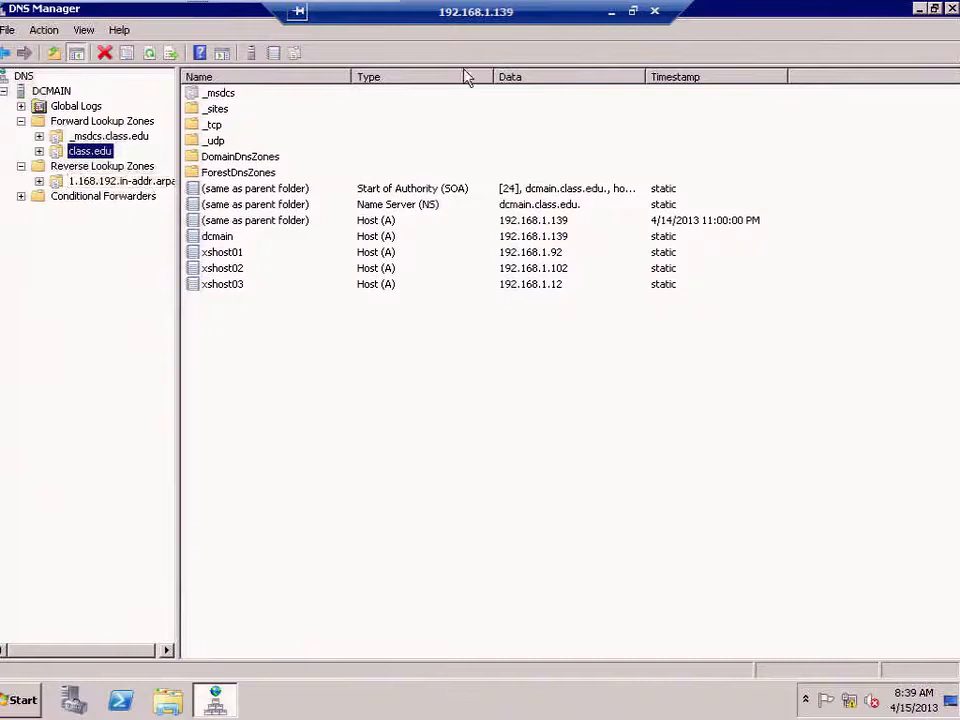
click(612, 13)
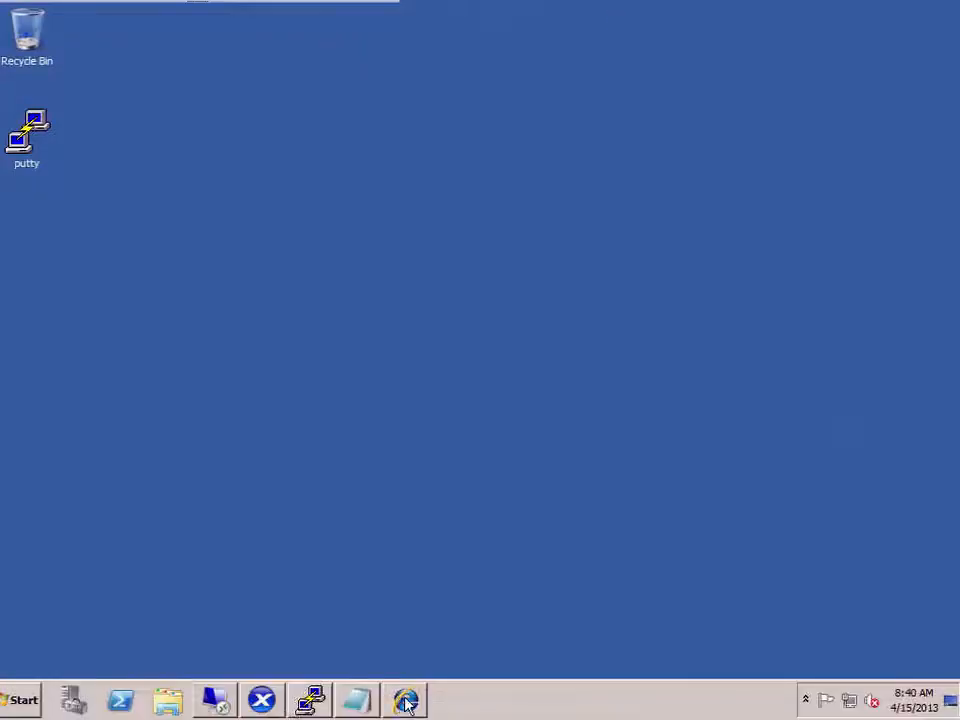
- Reconnect the remote console and accept the us keymap and the installer welcome screen
click(407, 703)
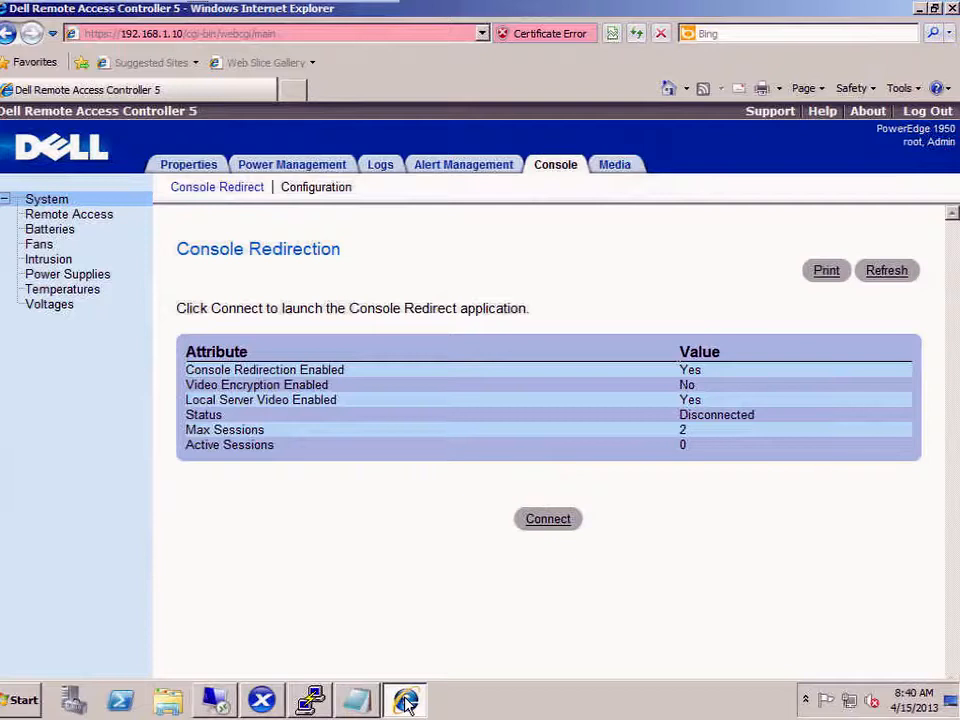
click(547, 524)
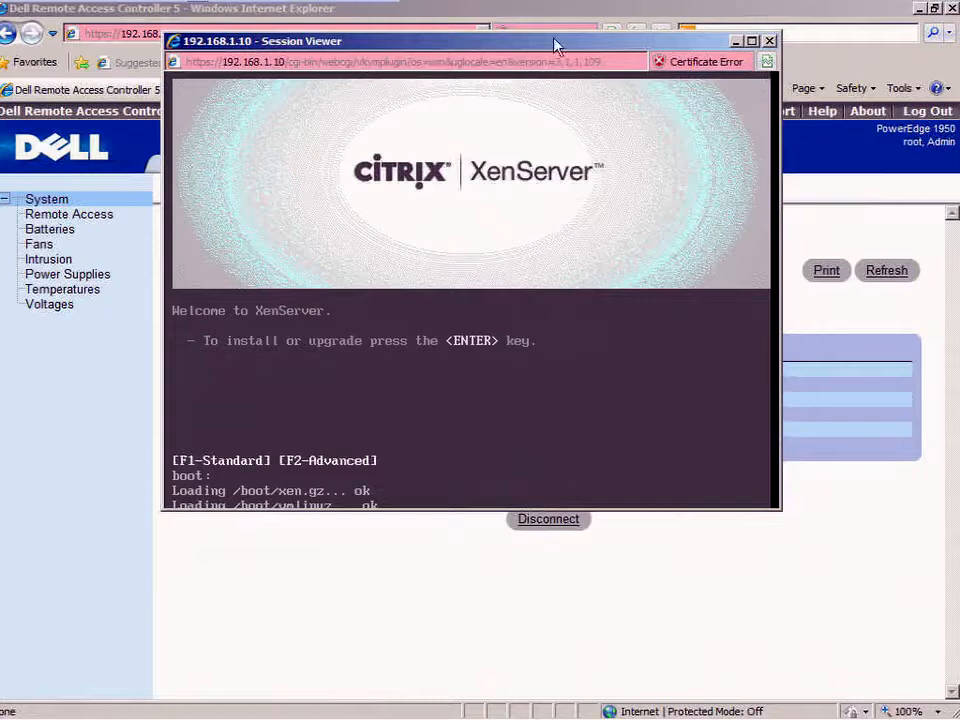
mouse_move(568, 100)
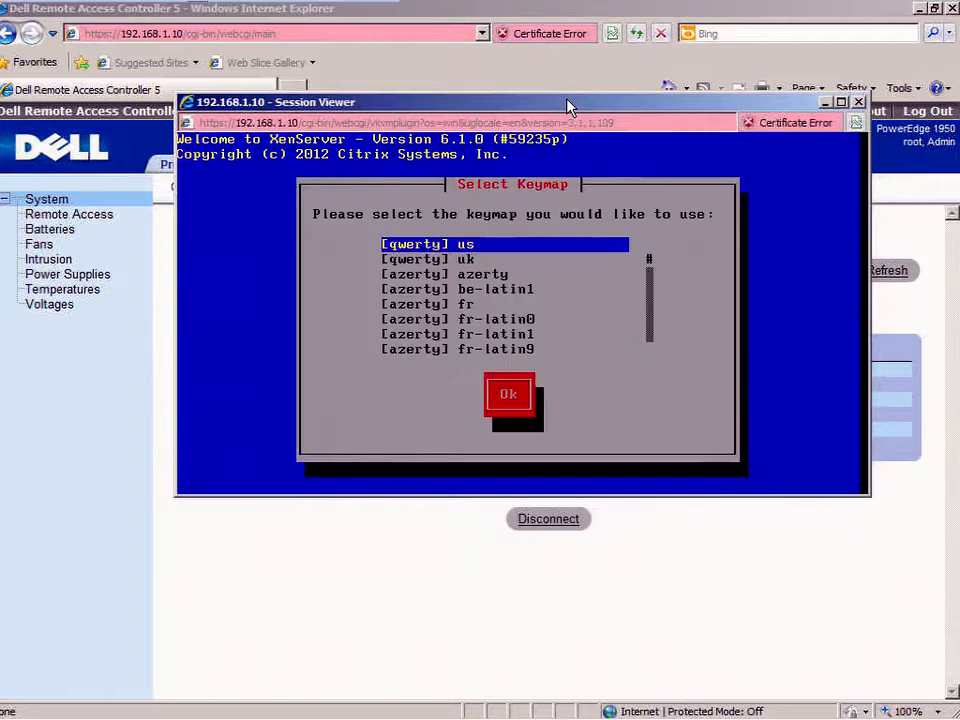
key(Tab)
key(Return)
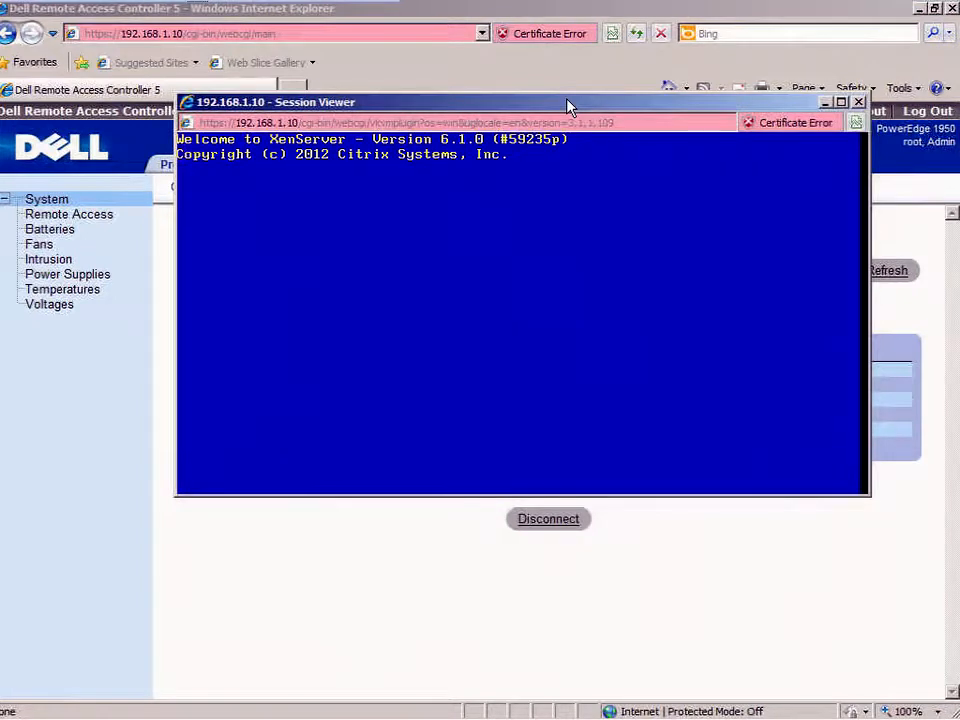
key(Return)
key(Return)
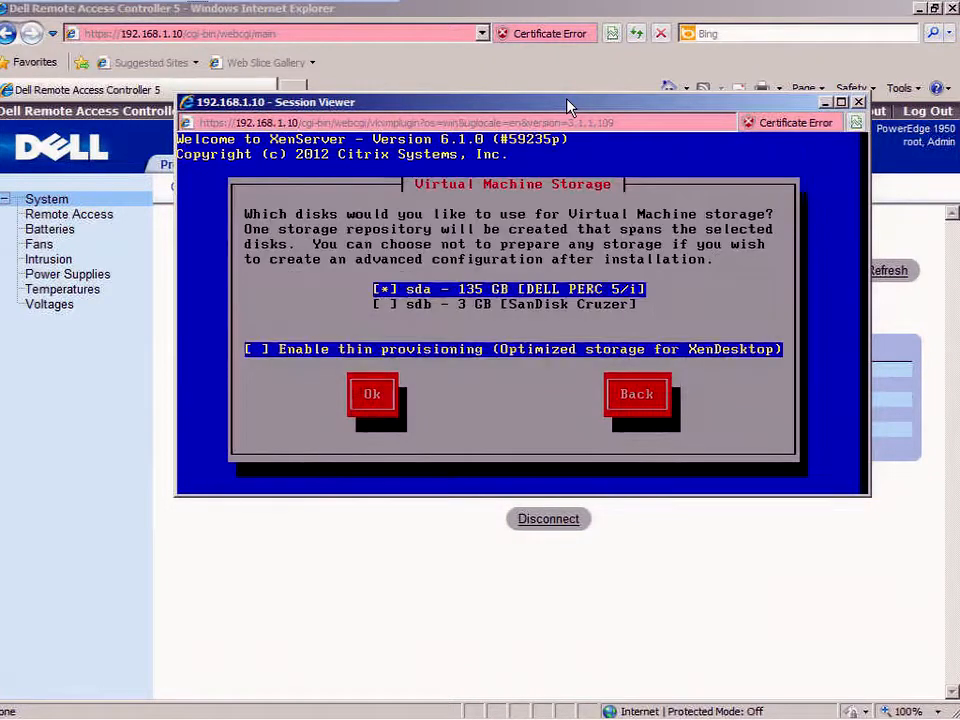
- Choose thin-provisioned sda storage, local media, no supplemental packs, skip verification, and enter the root password
key(space)
key(Tab)
key(Return)
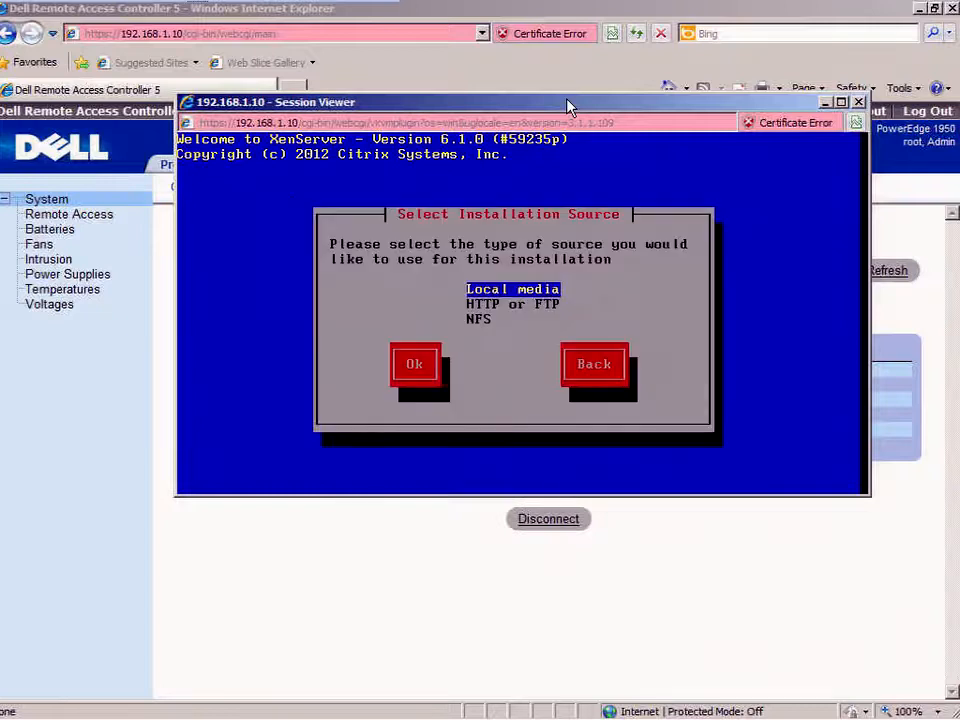
key(Tab)
key(Return)
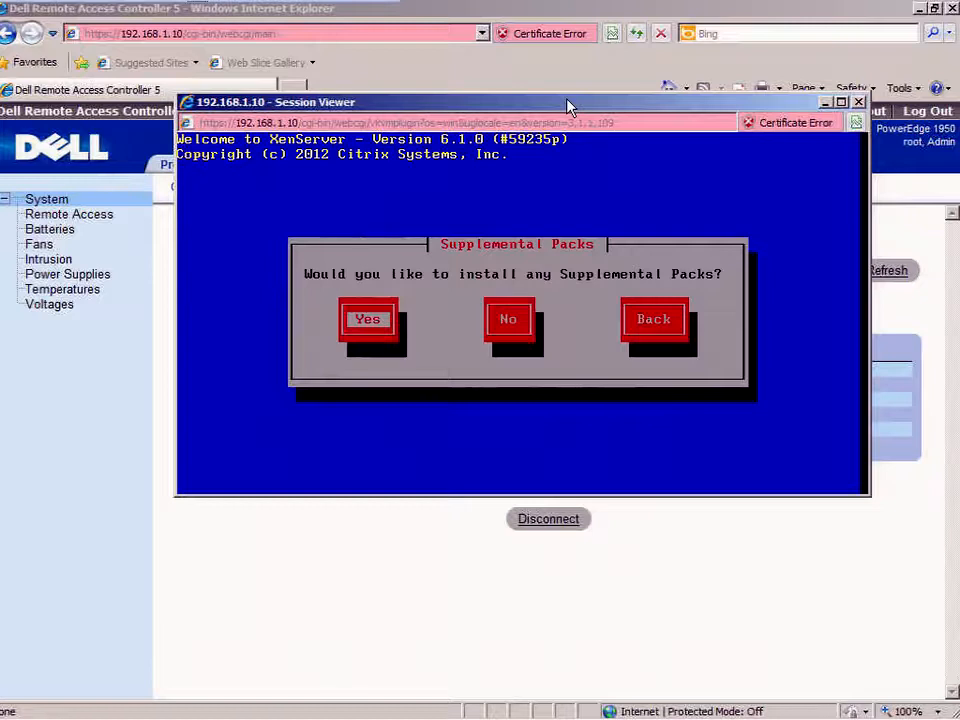
key(Tab)
key(Return)
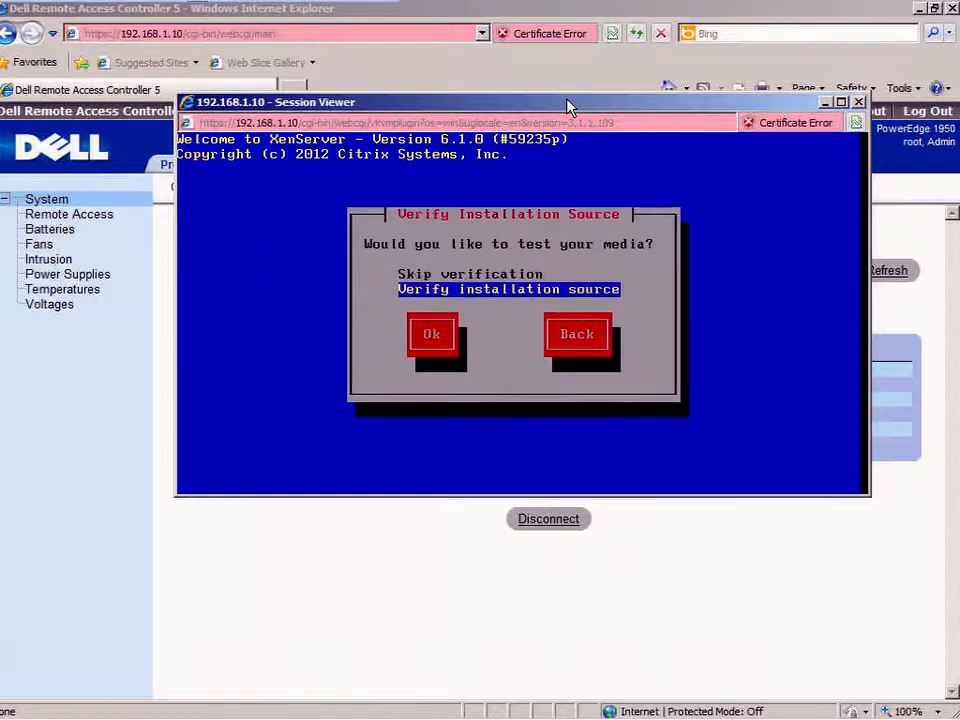
key(Up)
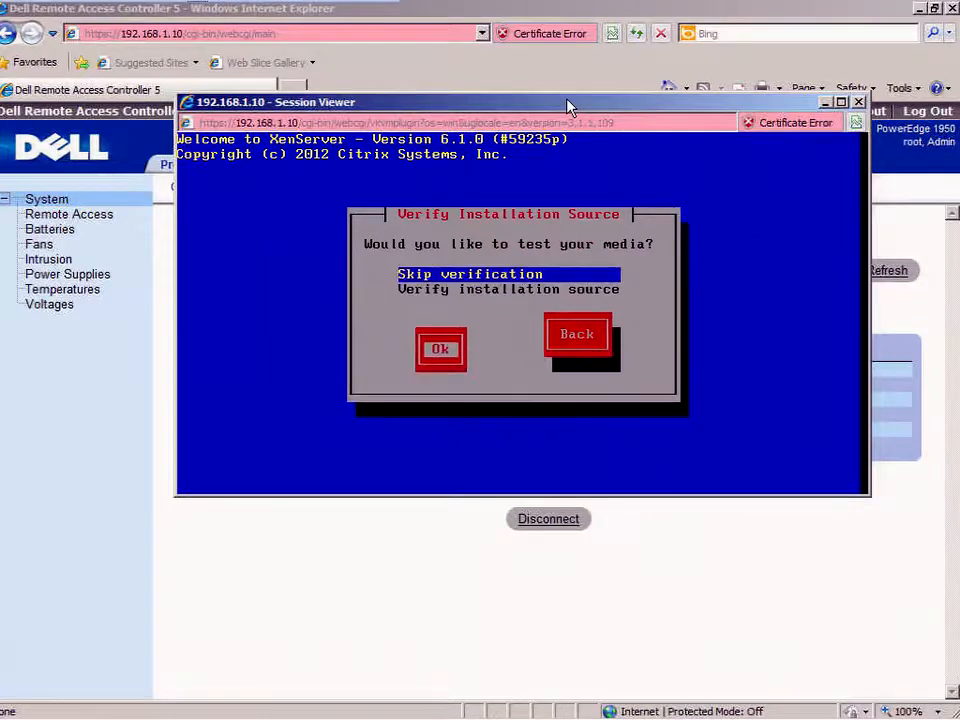
key(Return)
text(****************)
- Configure eth0 management with static IP 192.168.1.12 and gateway 192.168.1.139
key(Return)
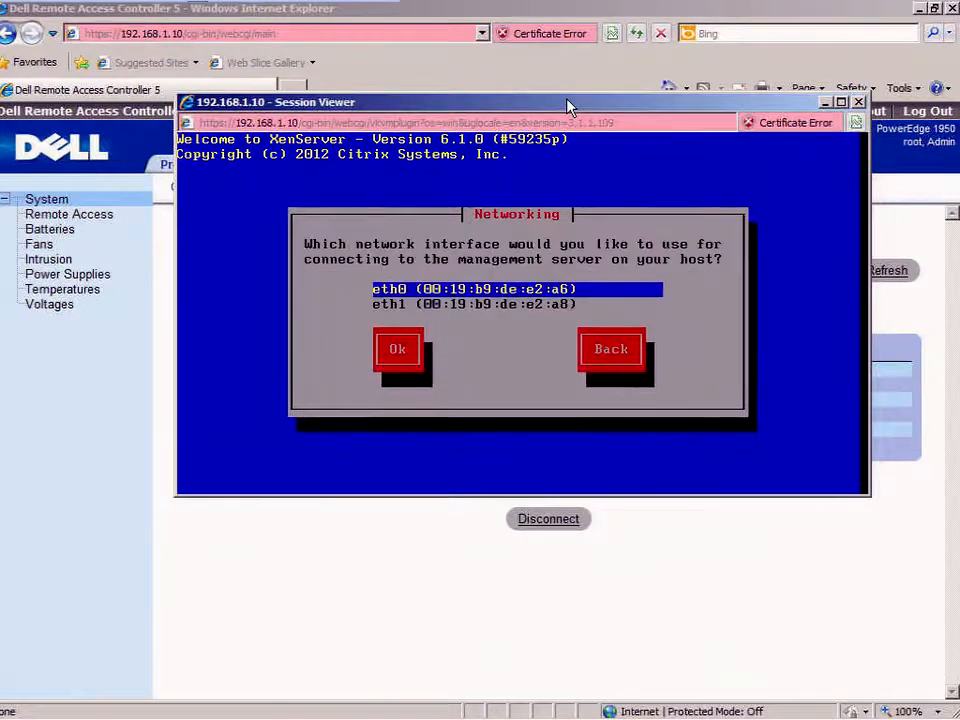
key(Tab)
key(Return)
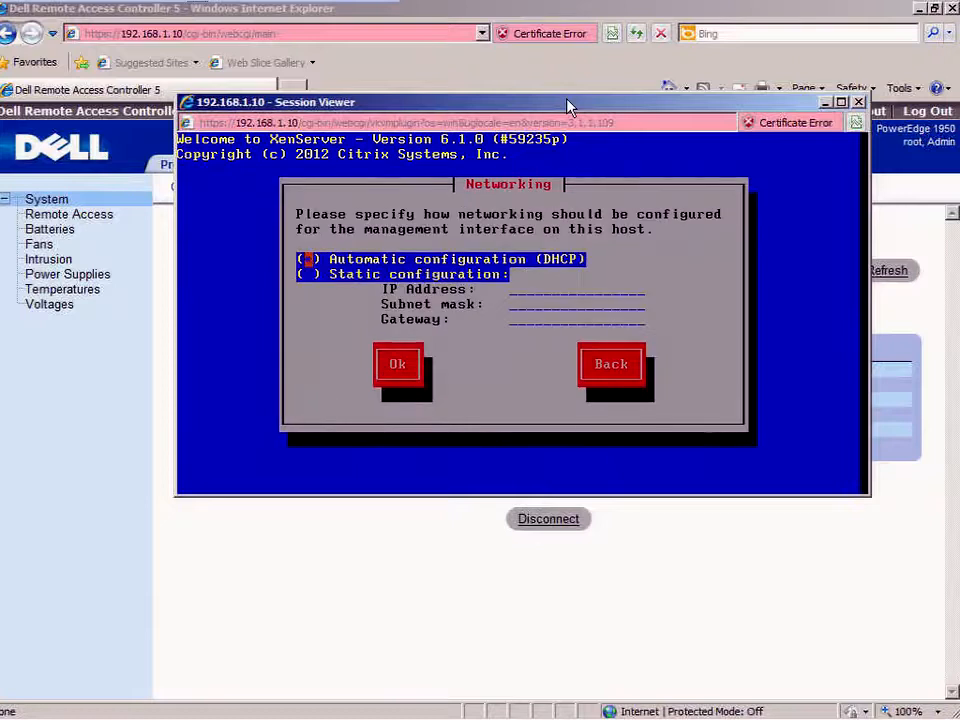
key(Down)
key(space)
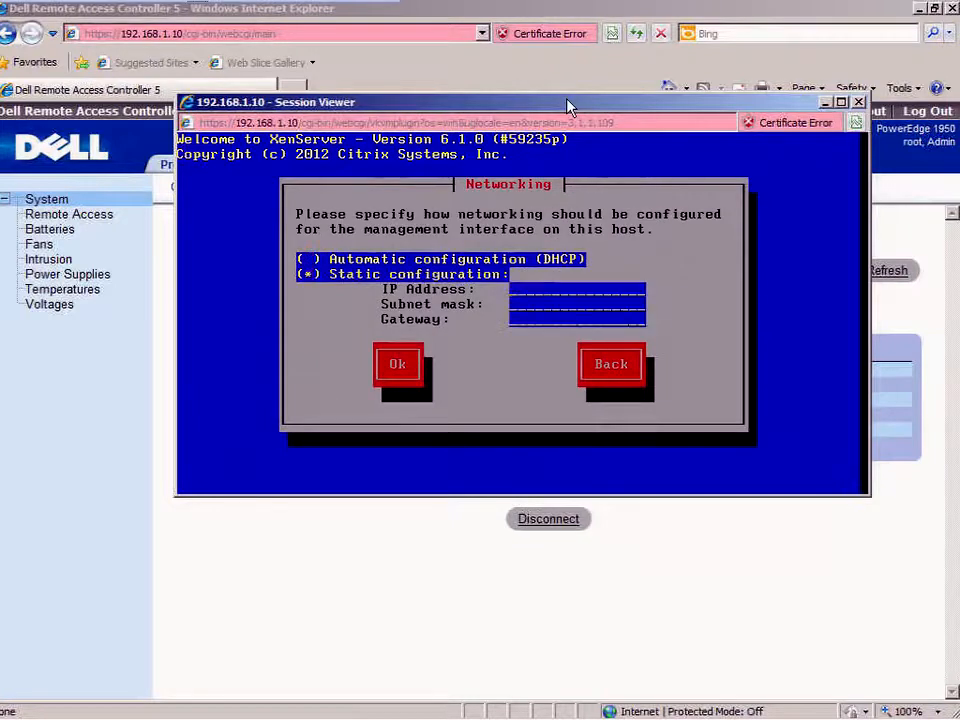
text(192.168.1.12255.255.25192.168)
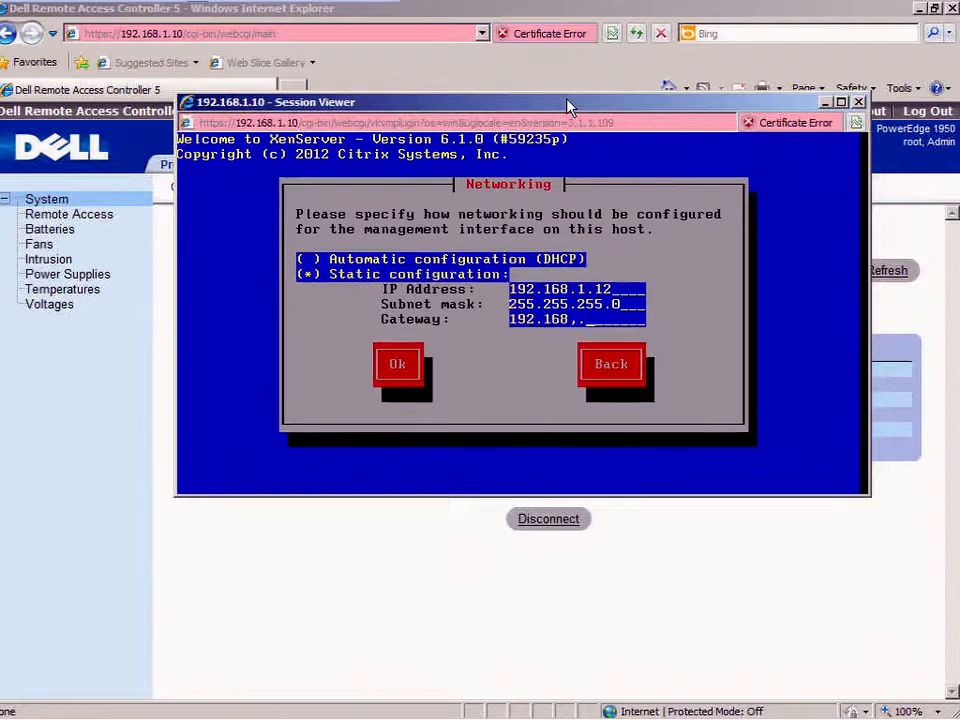
text(.1.138)
key(BackSpace)
text(9)
key(Tab)
key(Return)
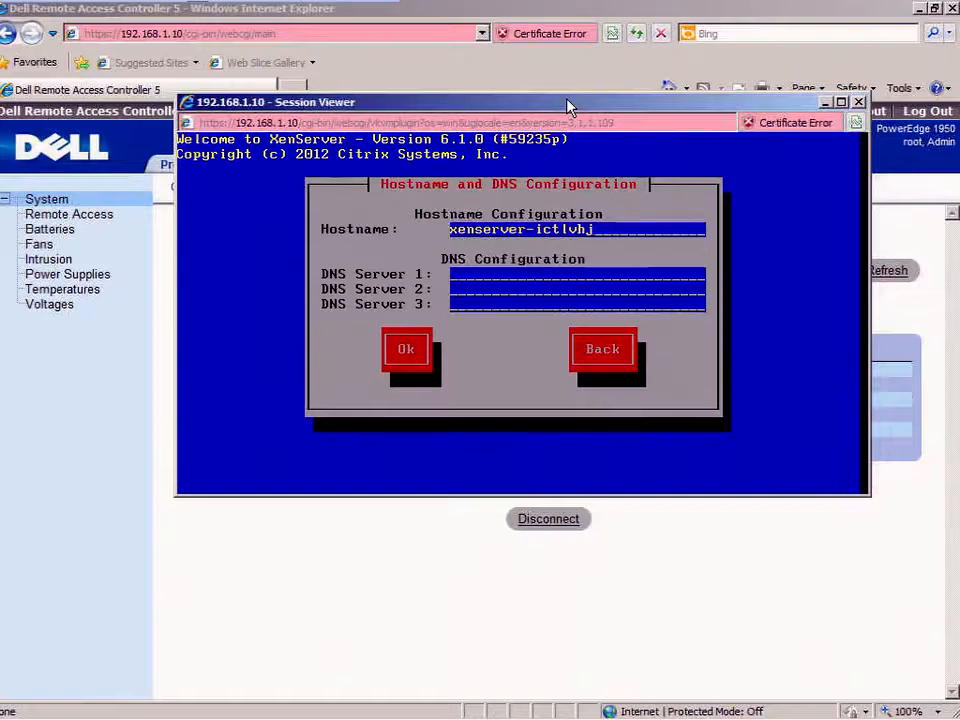
- Set hostname xshost03 and DNS server 192.168.1.139, then pick the America time-zone region
key(BackSpace)
key(BackSpace)
key(BackSpace)
key(BackSpace)
key(BackSpace)
key(BackSpace)
key(BackSpace)
key(BackSpace)
key(BackSpace)
key(BackSpace)
key(BackSpace)
key(BackSpace)
key(BackSpace)
key(BackSpace)
key(BackSpace)
key(BackSpace)
text(shost03)
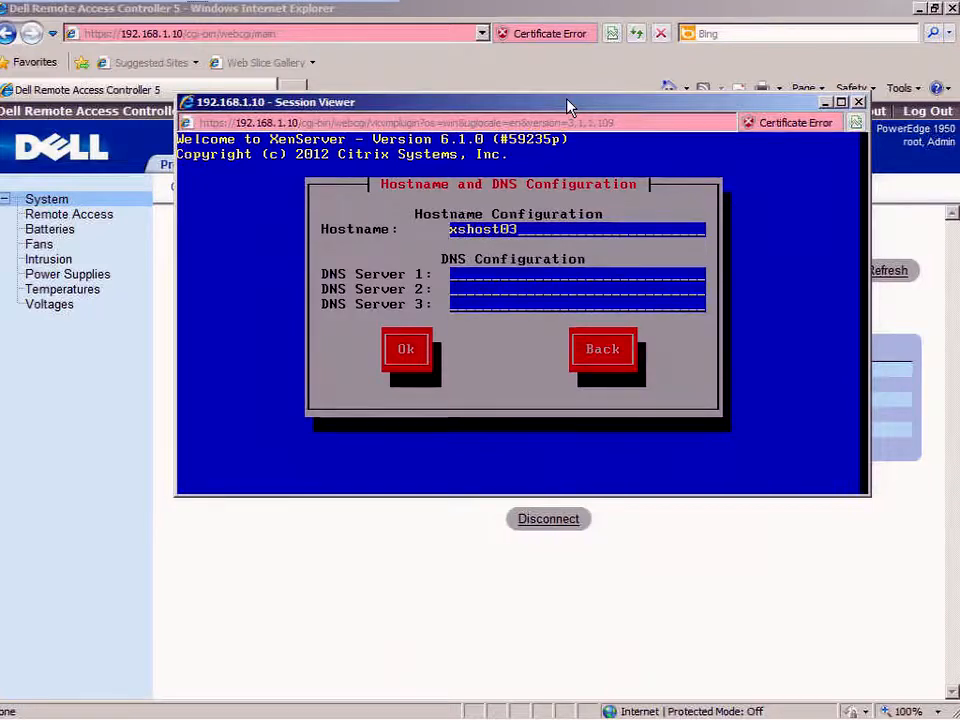
key(Tab)
text(192)
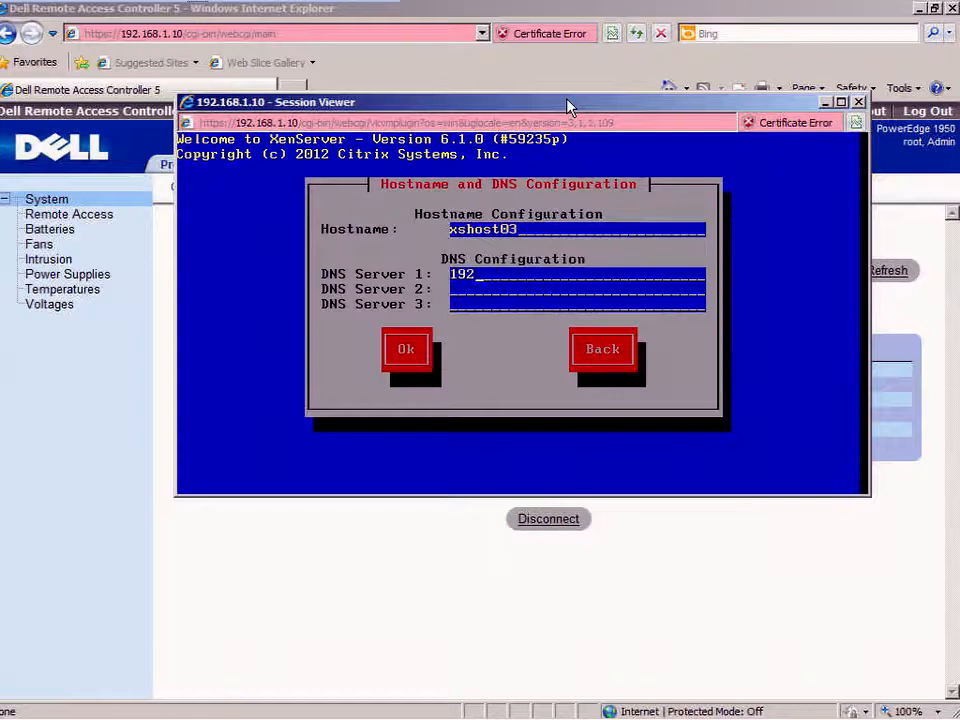
text(.16192.1768)
key(BackSpace)
key(BackSpace)
key(BackSpace)
text(68.1.139)
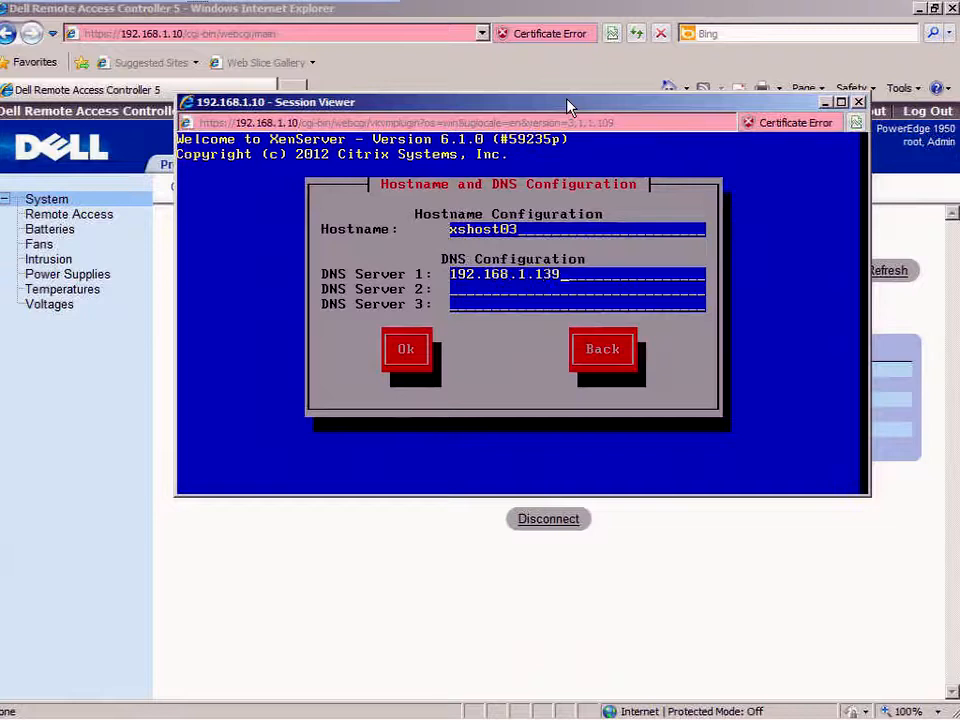
key(Tab)
key(Tab)
key(Tab)
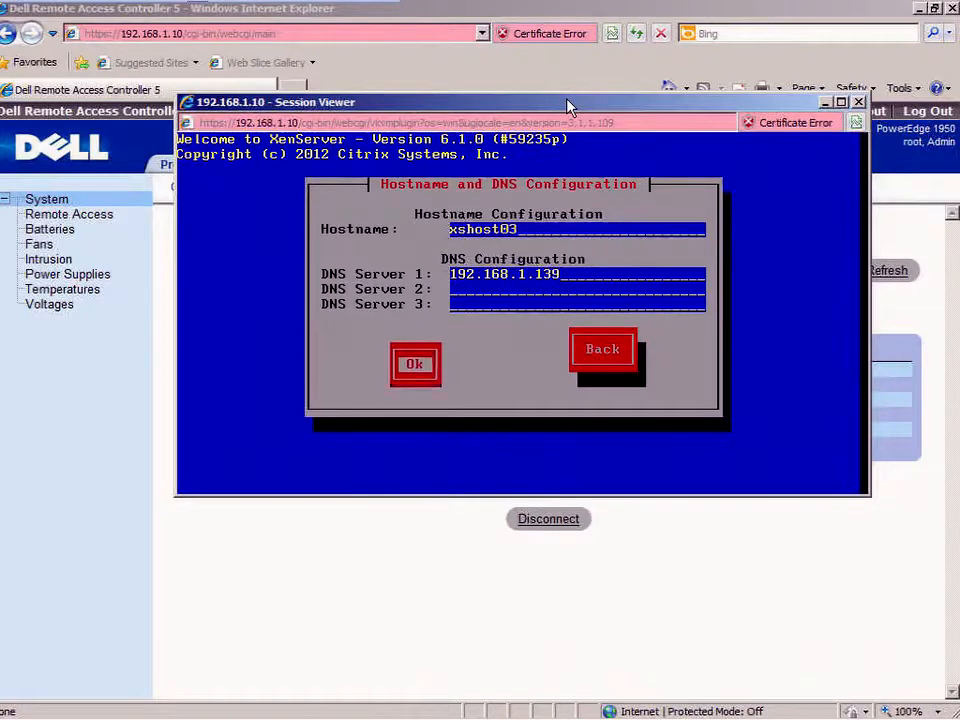
key(Return)
key(Down)
key(Tab)
key(Return)
- Select the Los Angeles time zone and NTP as the system time source
key(l)
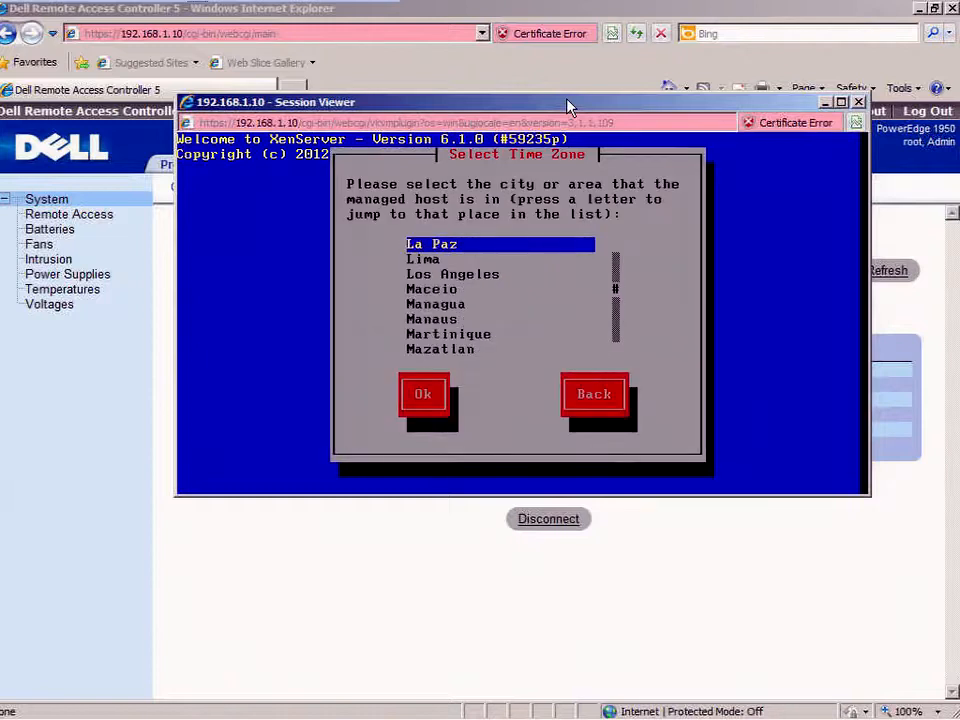
key(Down)
key(Down)
key(Tab)
key(Return)
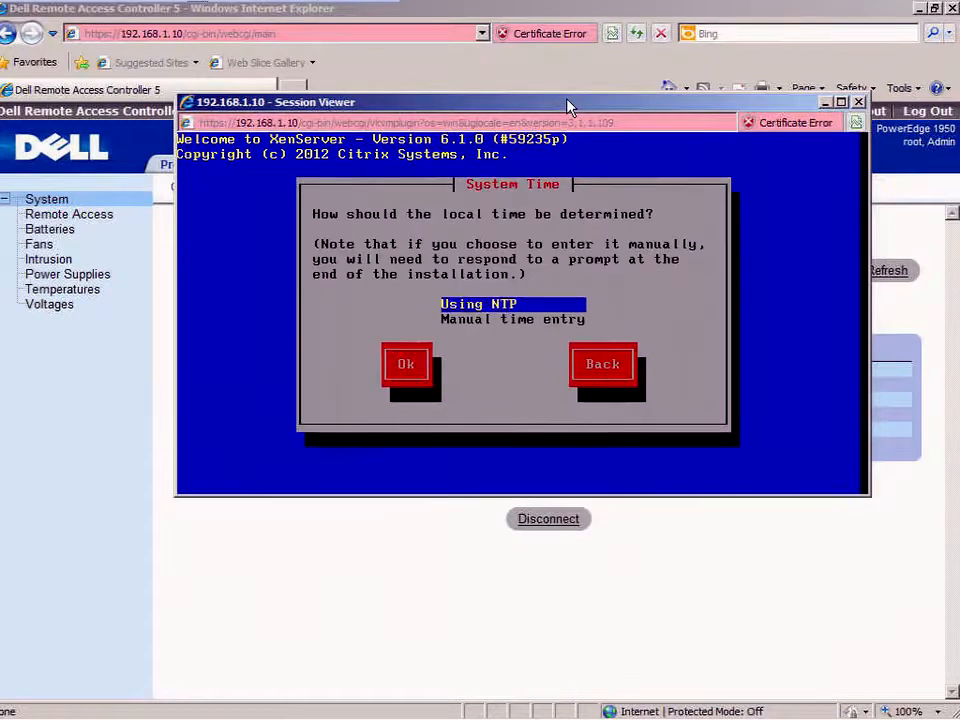
key(Tab)
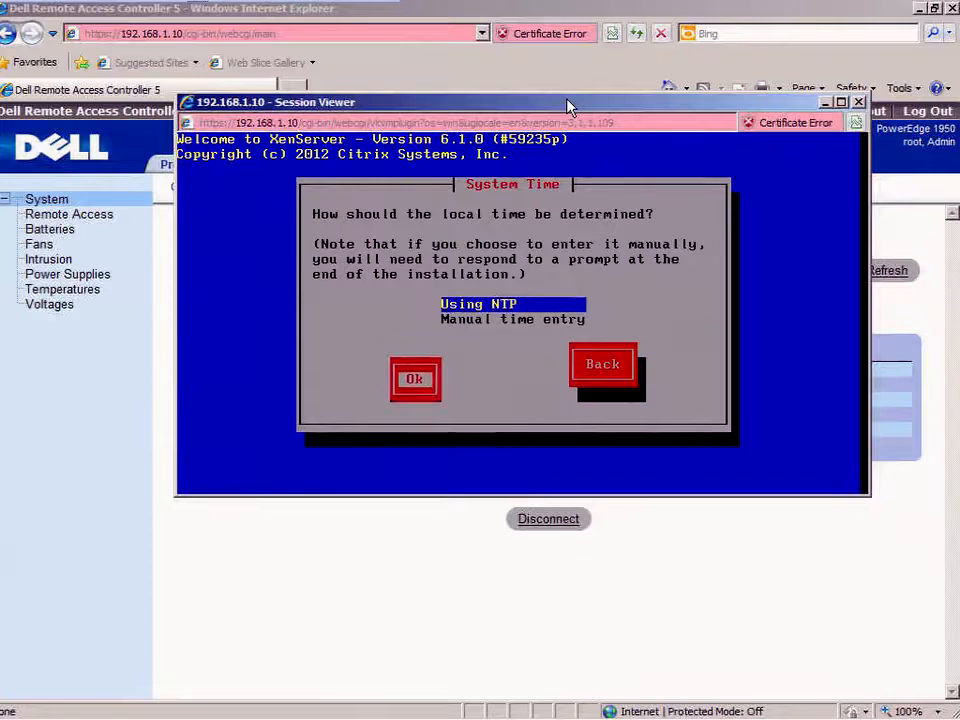
key(Return)
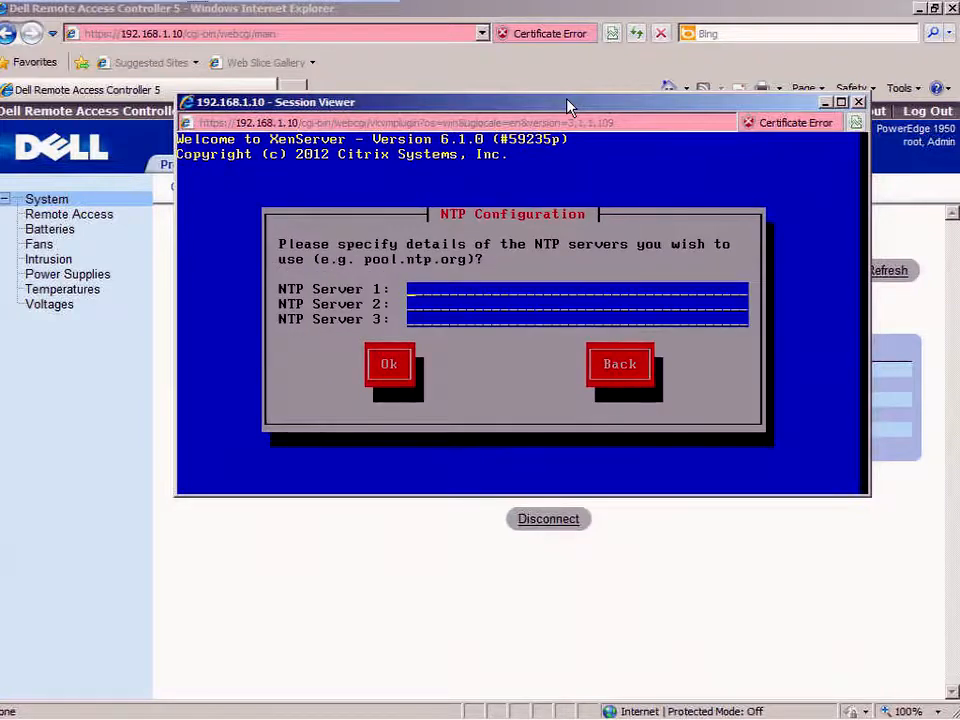
- Set NTP server 192.168.1.139, start the XenServer installation, and close the Session Viewer
text(192.168.1.139)
key(Tab)
key(Tab)
key(Tab)
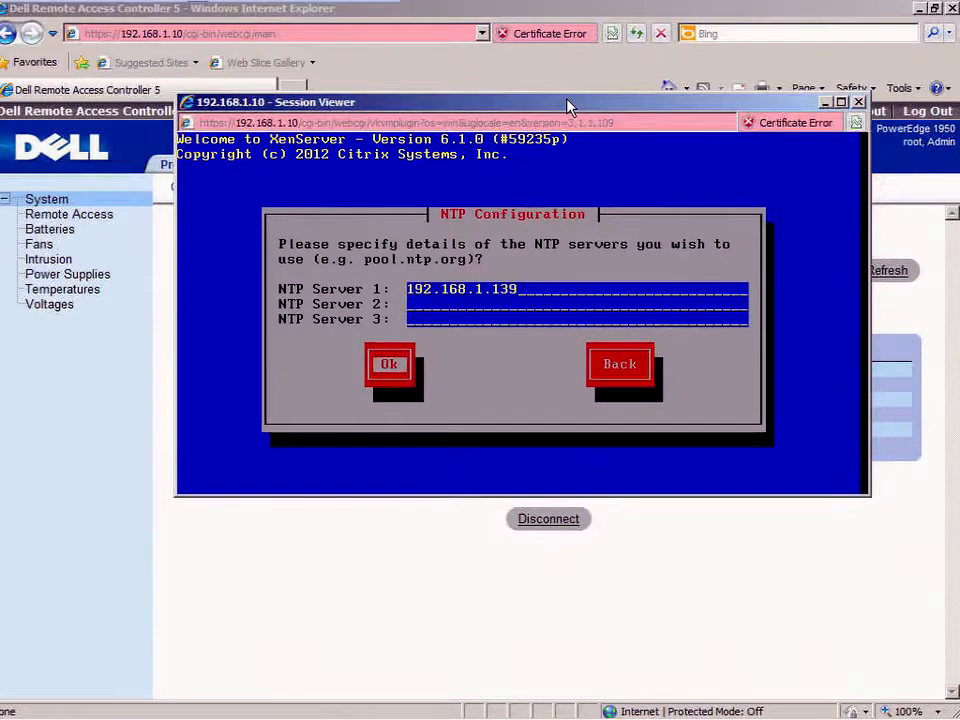
key(Return)
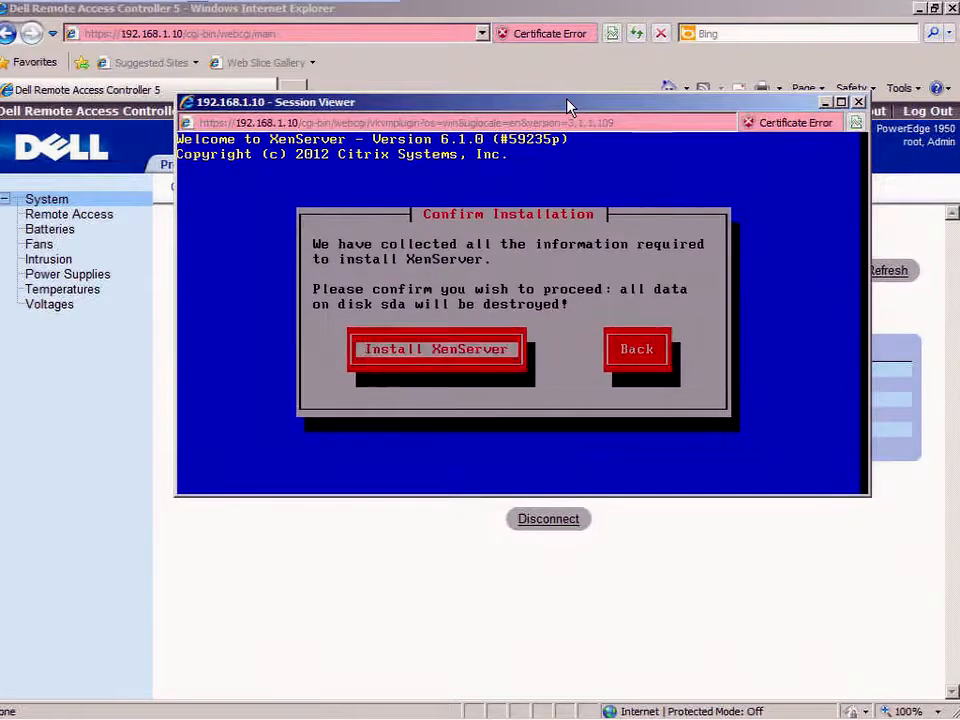
key(Return)
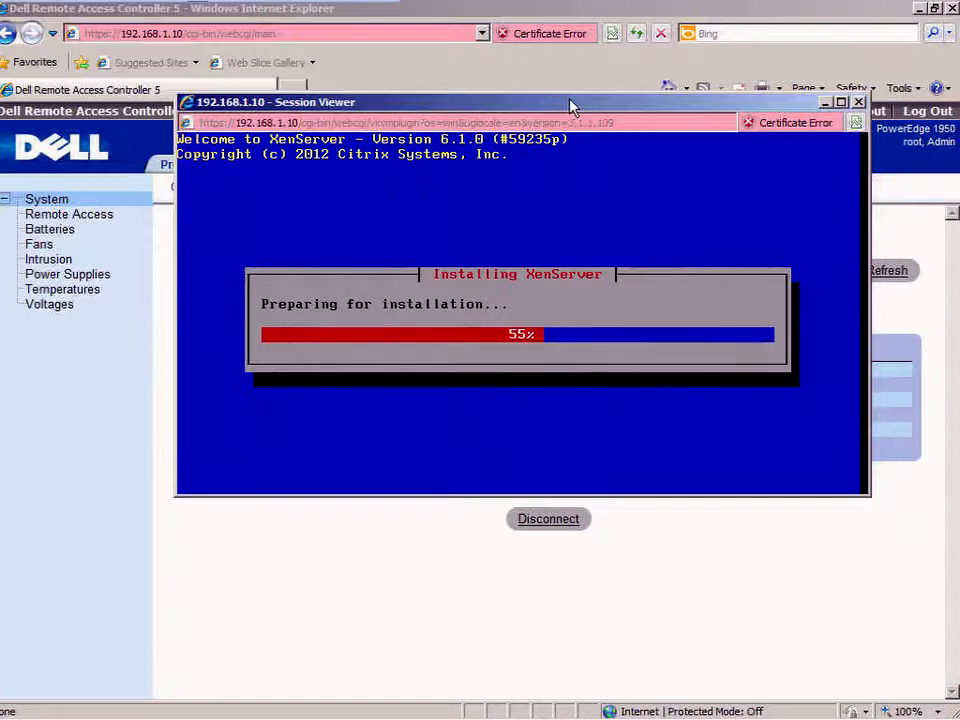
click(859, 102)
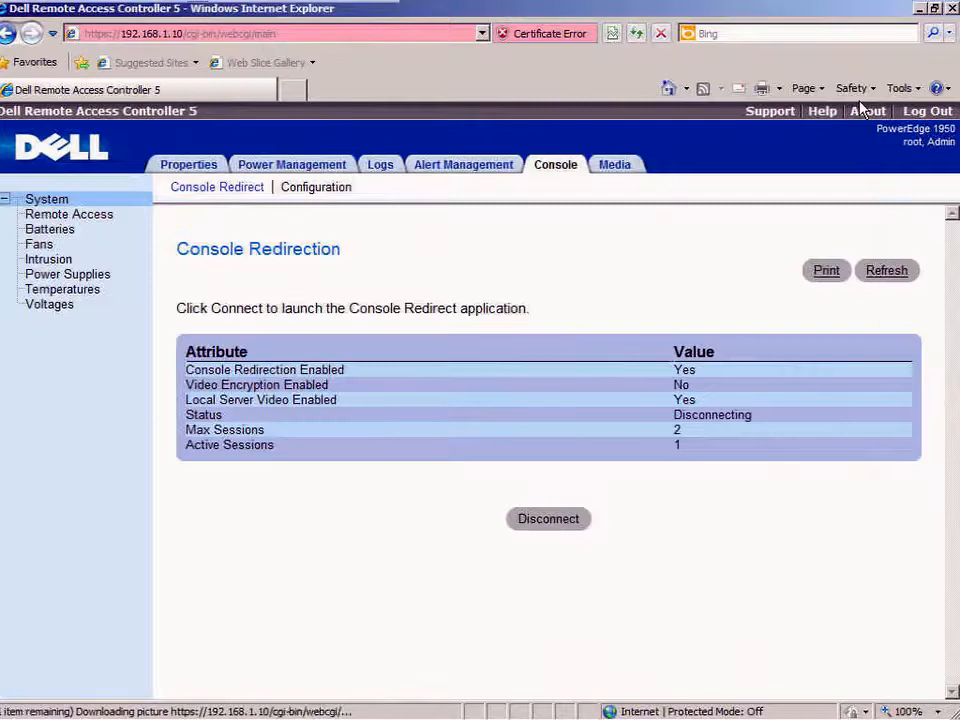
- Minimize Internet Explorer, bring up XenCenter, and show host xshost01's Performance graphs
click(918, 8)
mouse_move(265, 712)
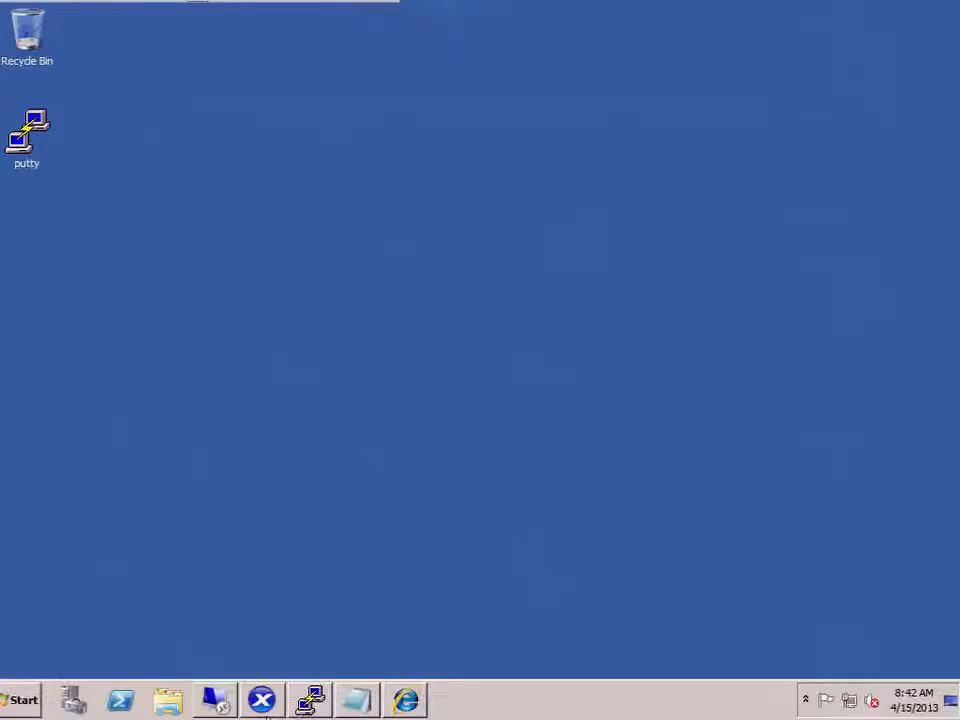
click(263, 701)
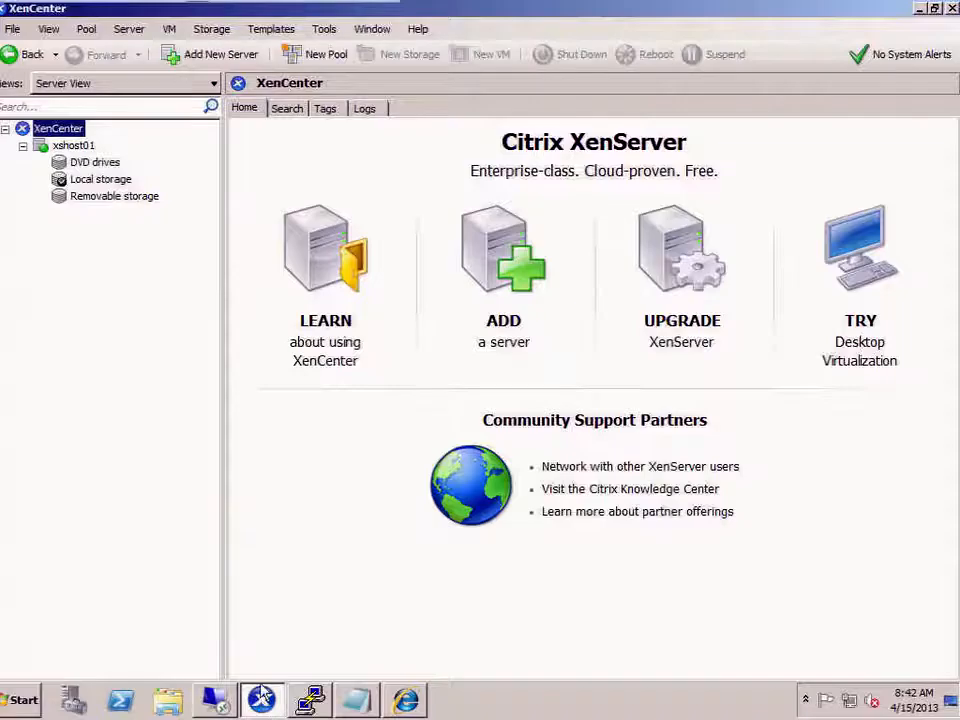
click(74, 146)
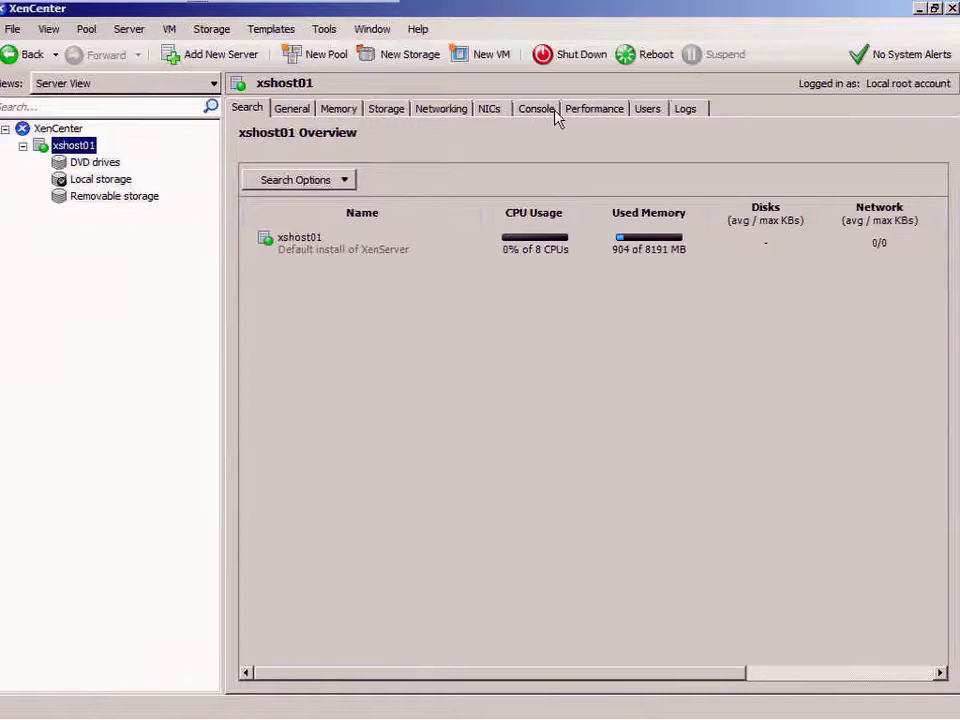
click(589, 114)
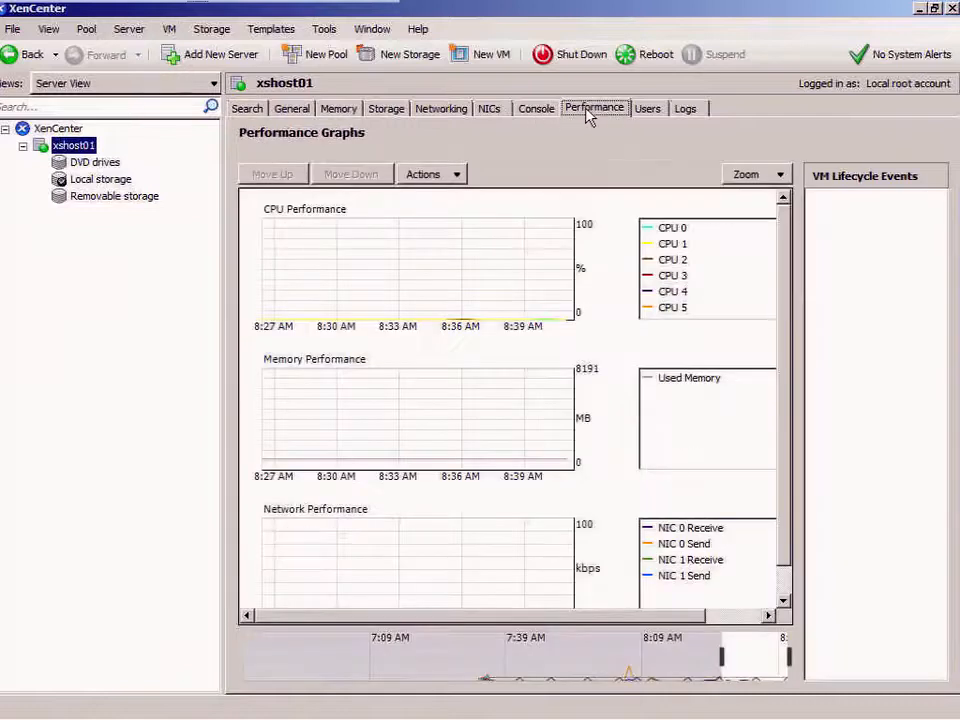
- Enable View > Hidden Objects, then recheck the View menu and browse the neighbouring menus
click(14, 30)
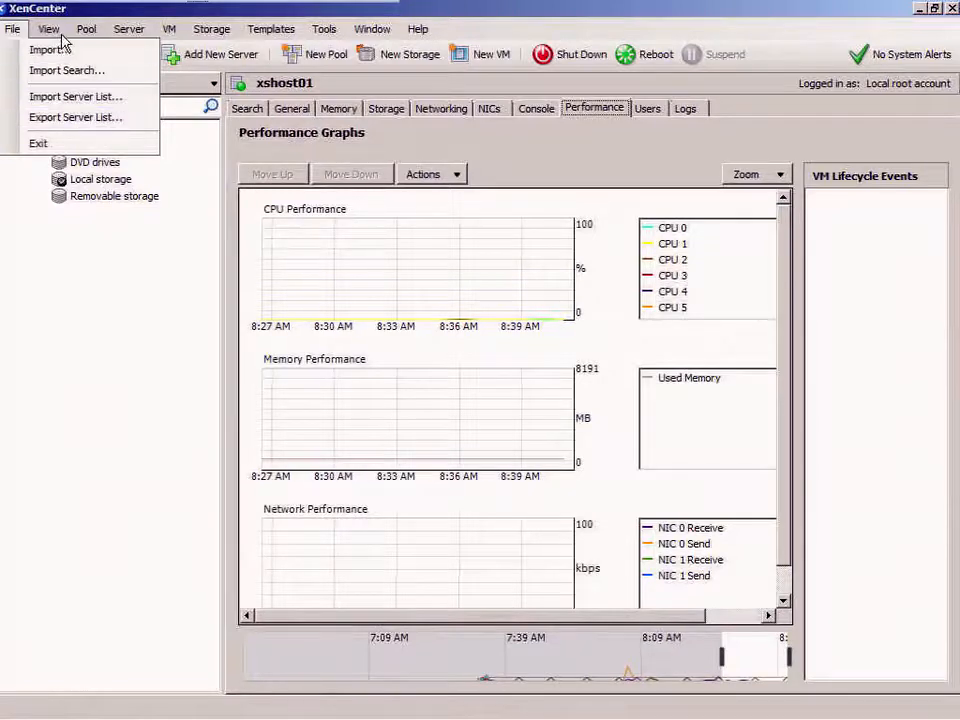
mouse_move(50, 33)
mouse_move(73, 57)
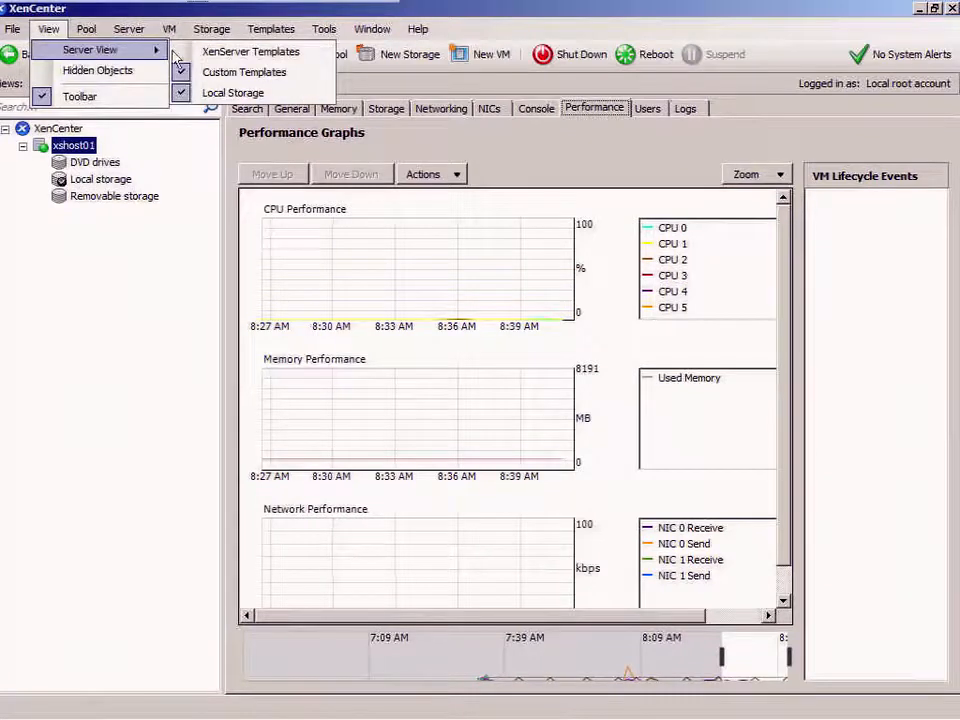
click(128, 80)
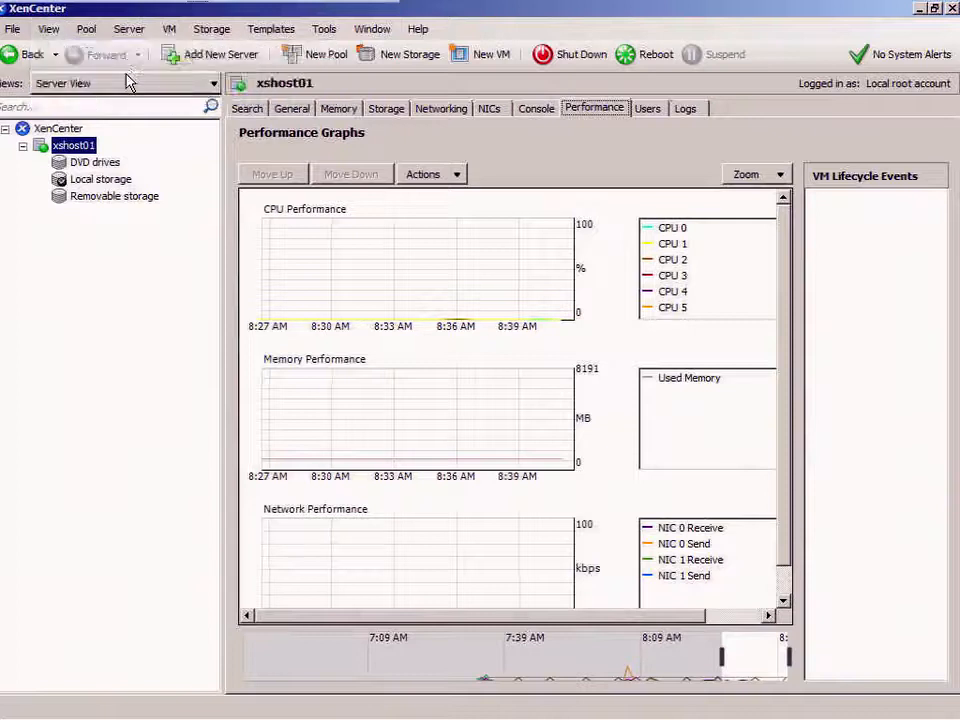
click(48, 30)
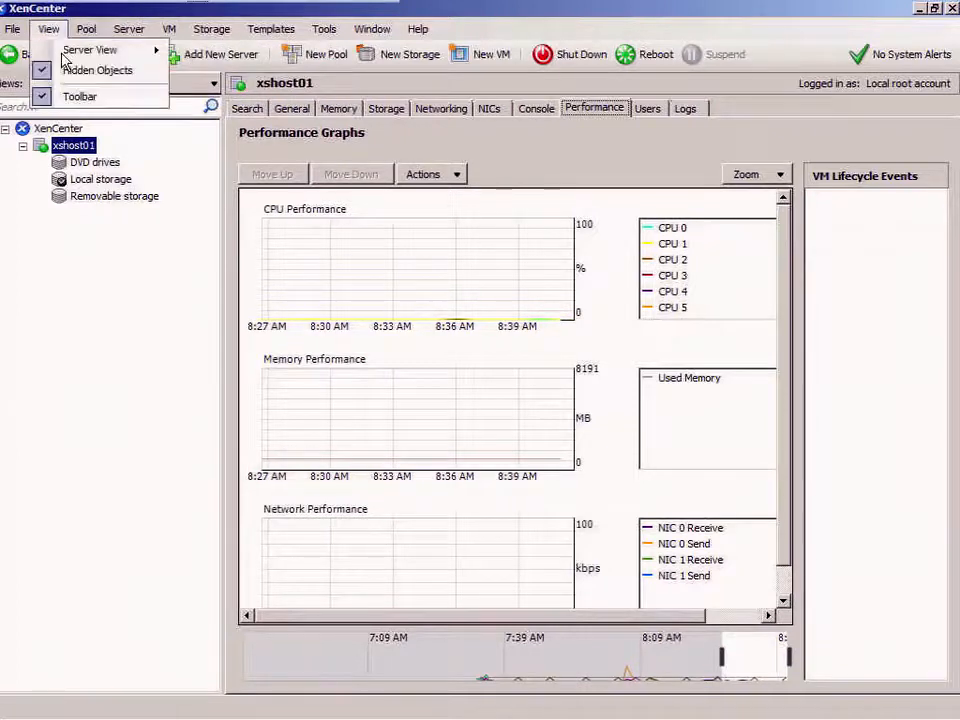
mouse_move(86, 30)
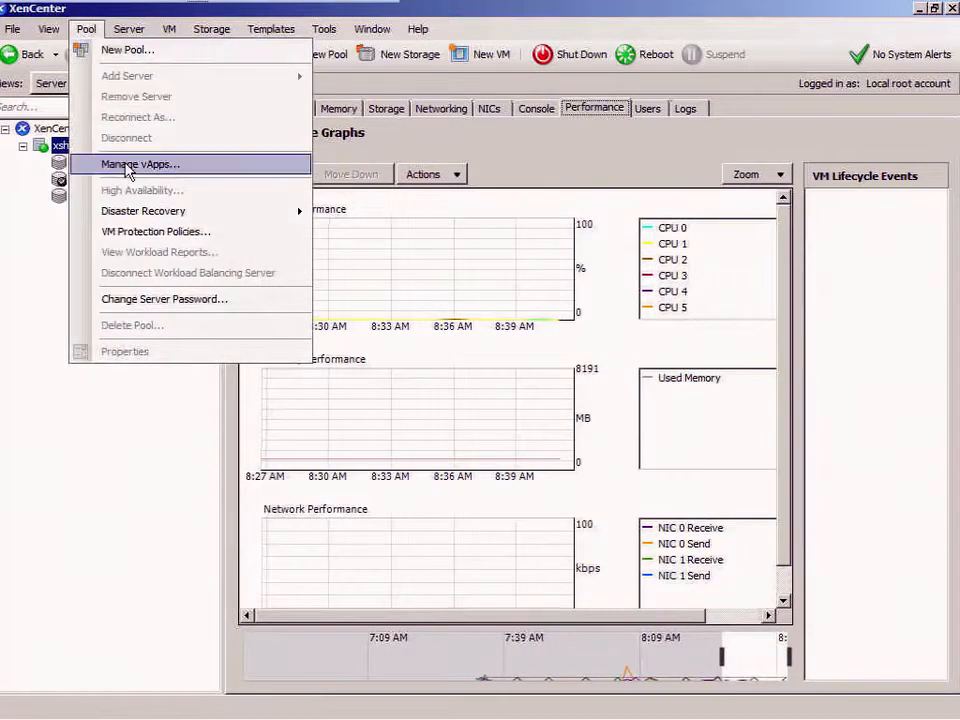
mouse_move(138, 221)
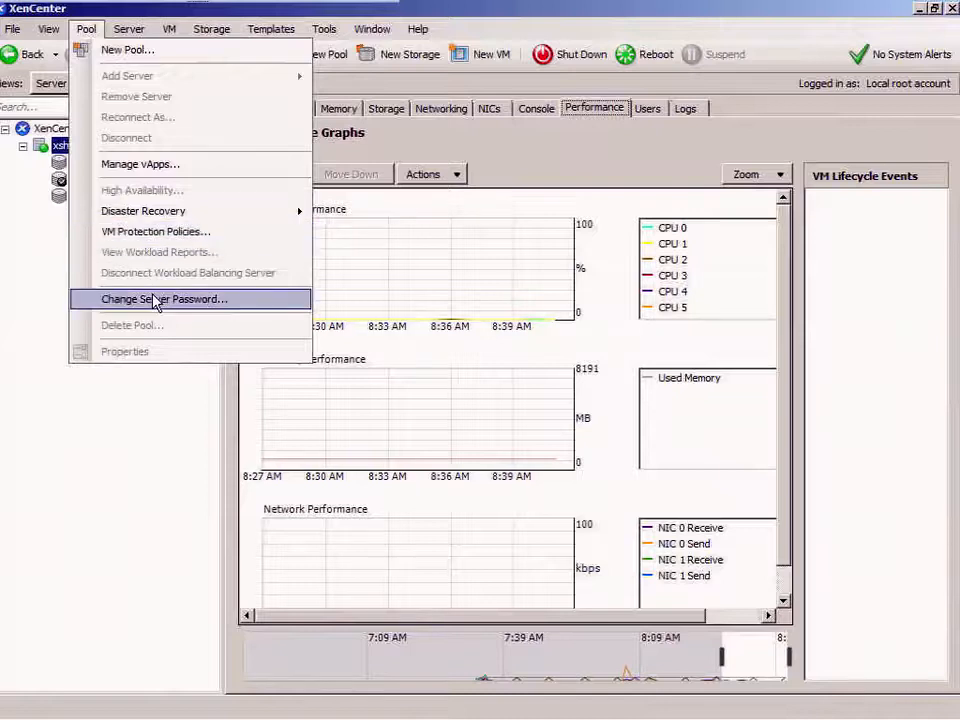
mouse_move(130, 35)
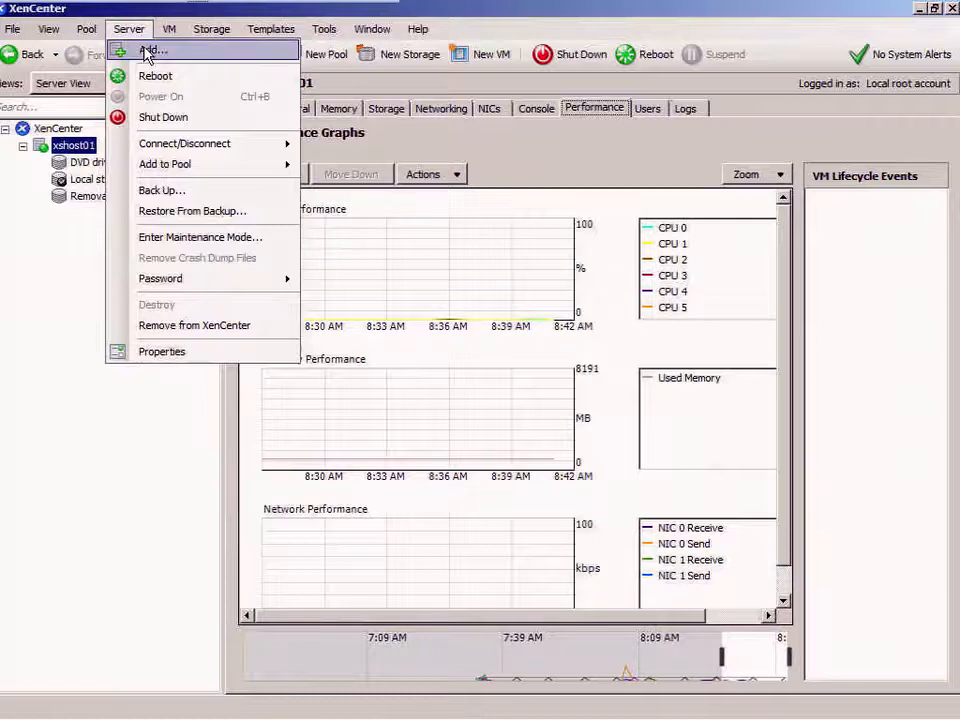
- Browse the VM, Storage and Templates menus, ending on the Tools menu with updates and licensing
mouse_move(160, 153)
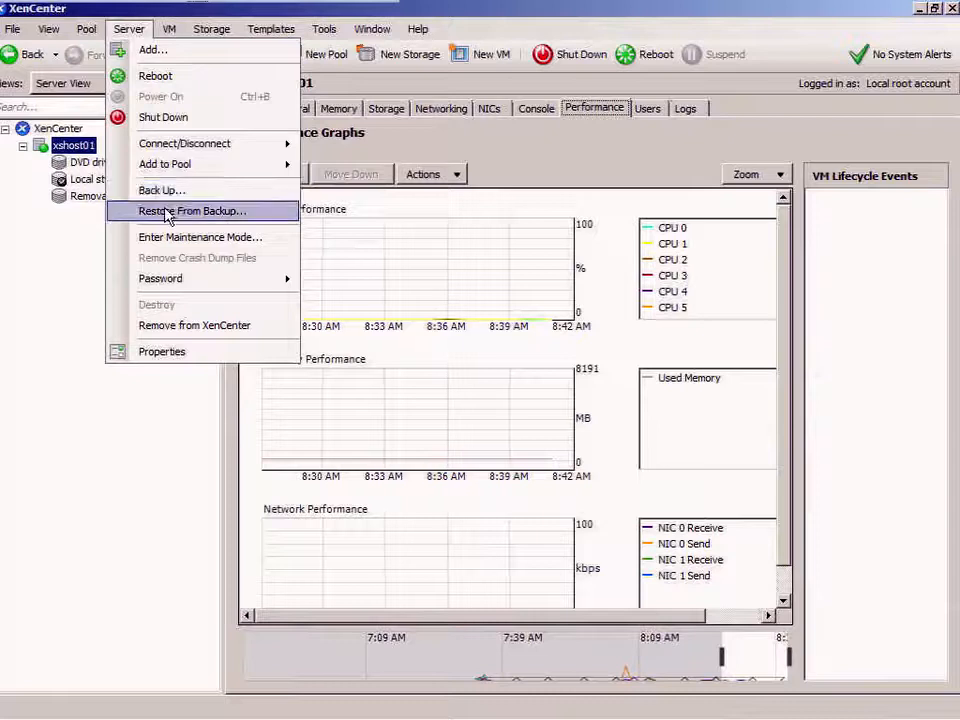
mouse_move(166, 285)
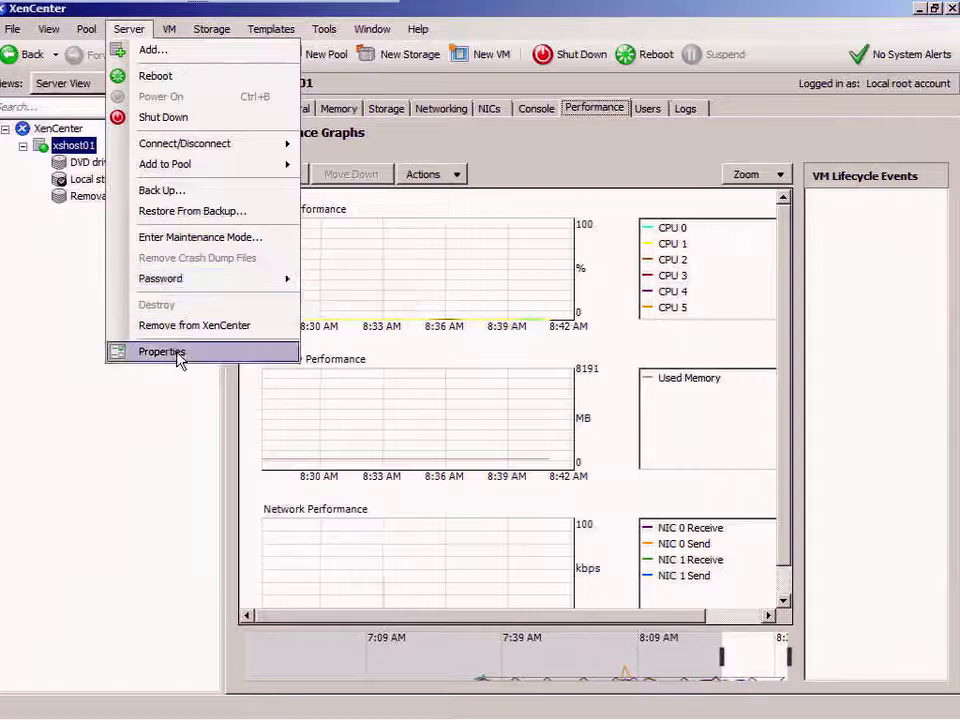
mouse_move(171, 33)
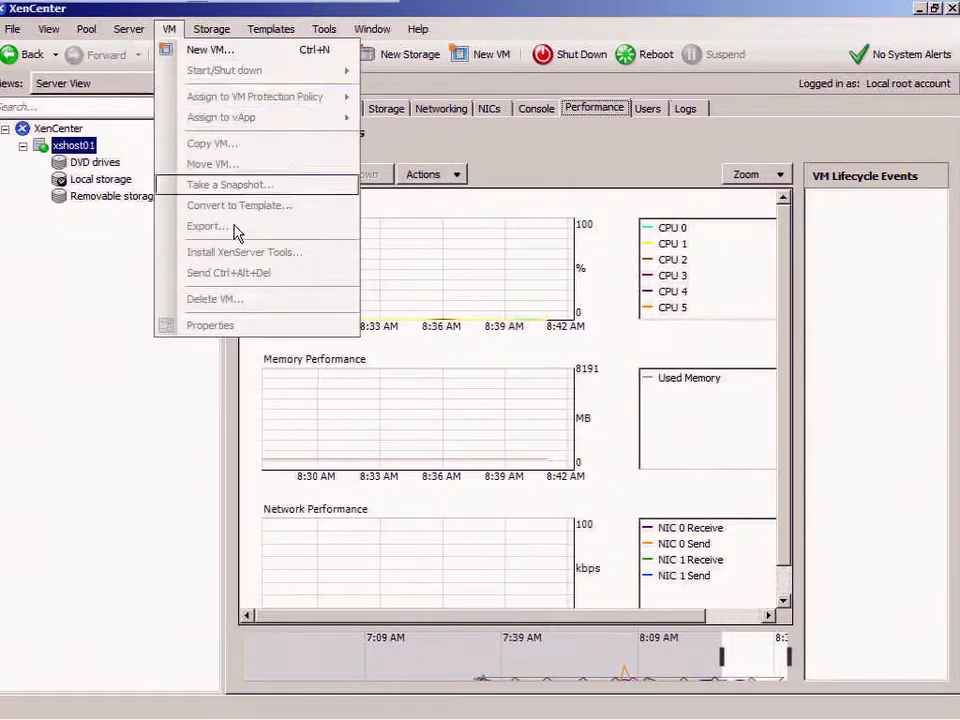
mouse_move(216, 31)
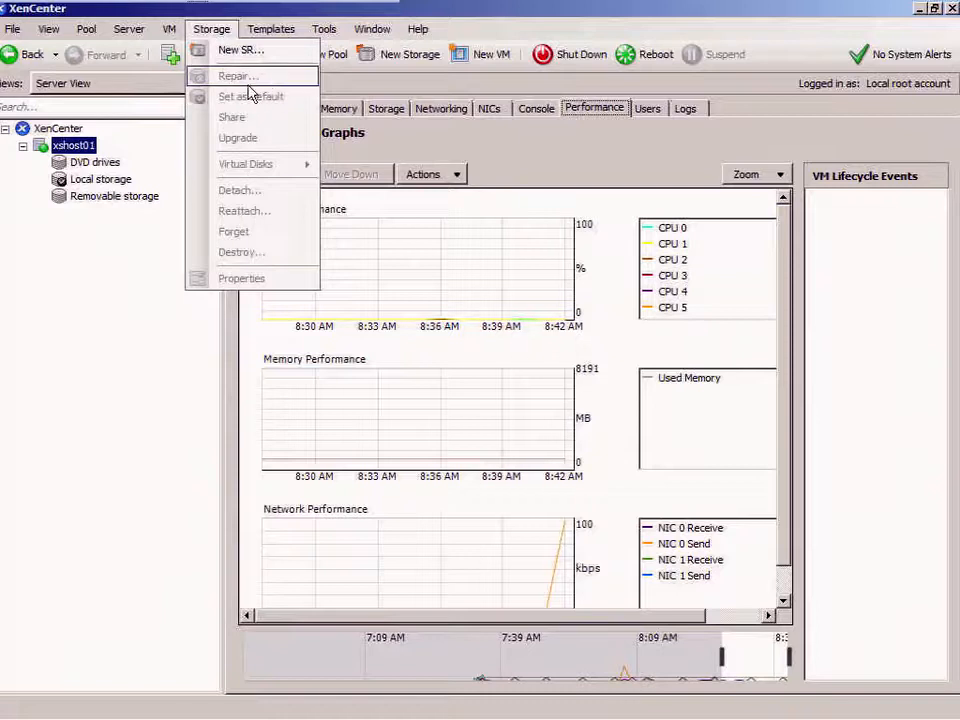
mouse_move(272, 36)
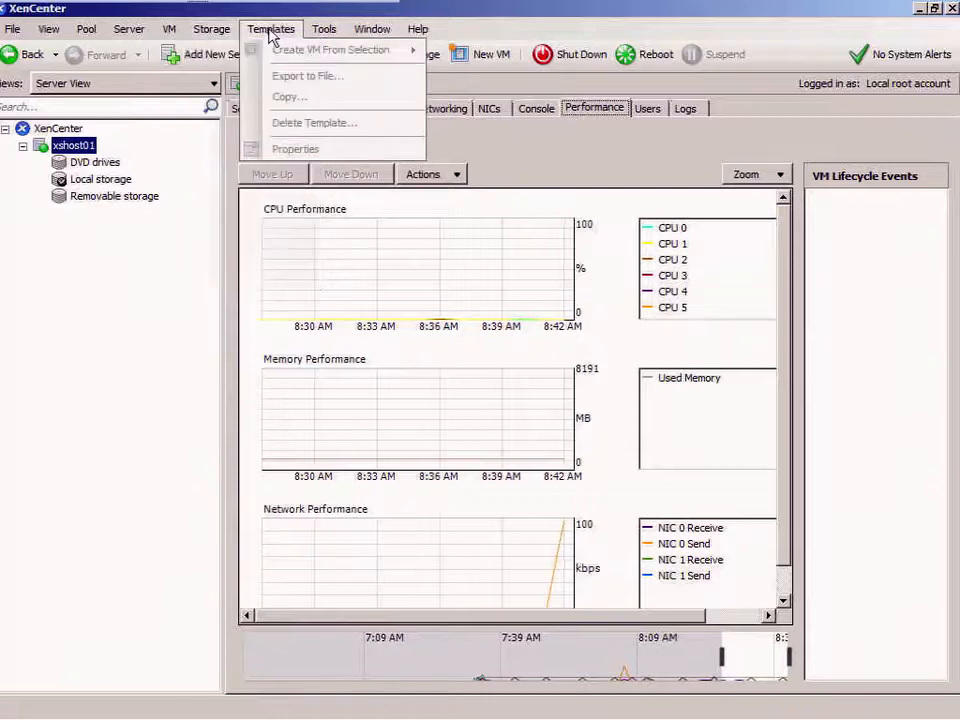
click(270, 30)
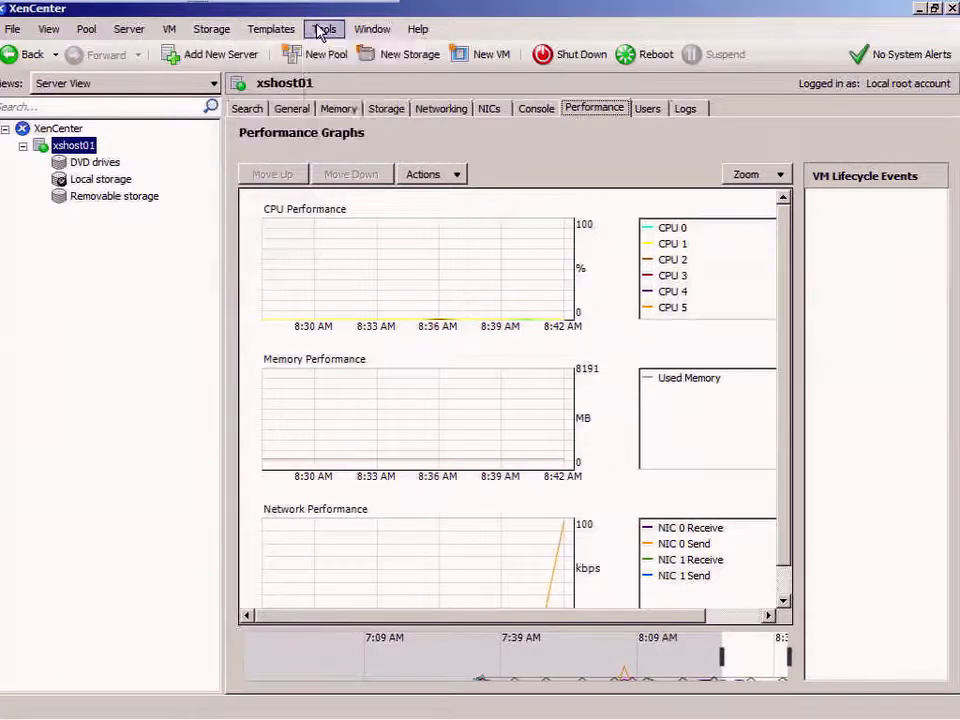
click(323, 30)
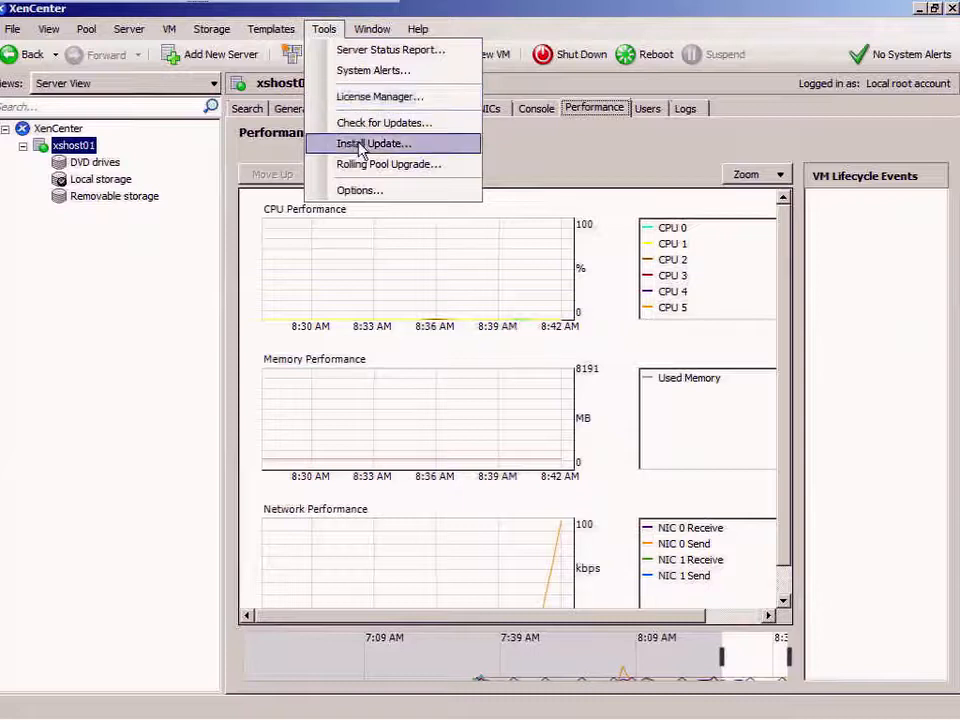
- Review the Tools > Options pages from Security to Plugins, cancel unchanged, then show the Window menu
click(360, 191)
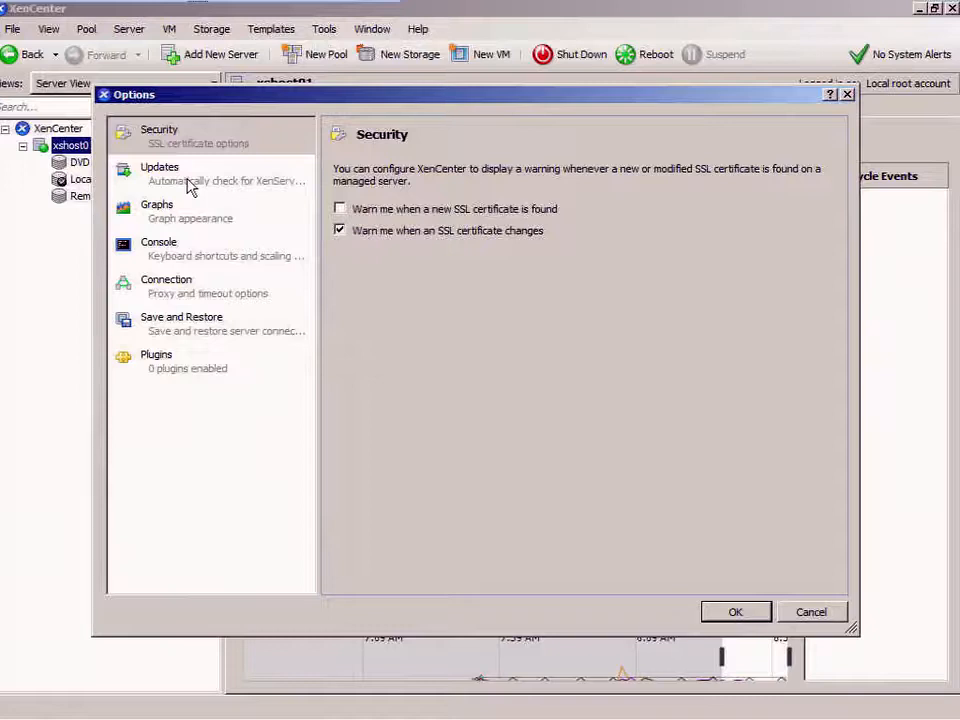
click(190, 185)
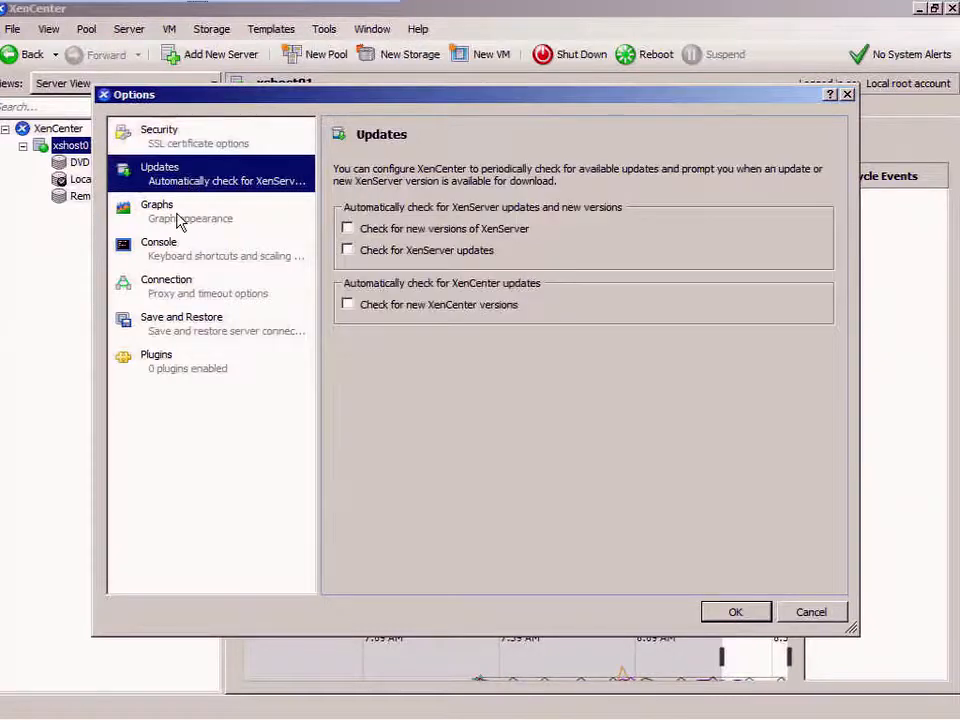
click(179, 221)
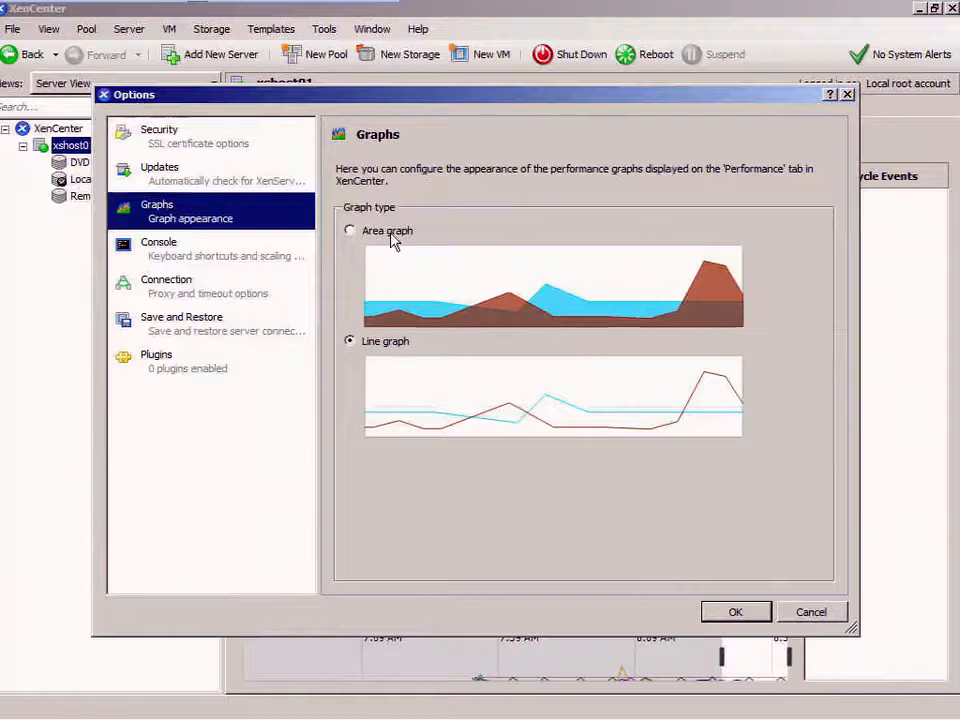
click(212, 257)
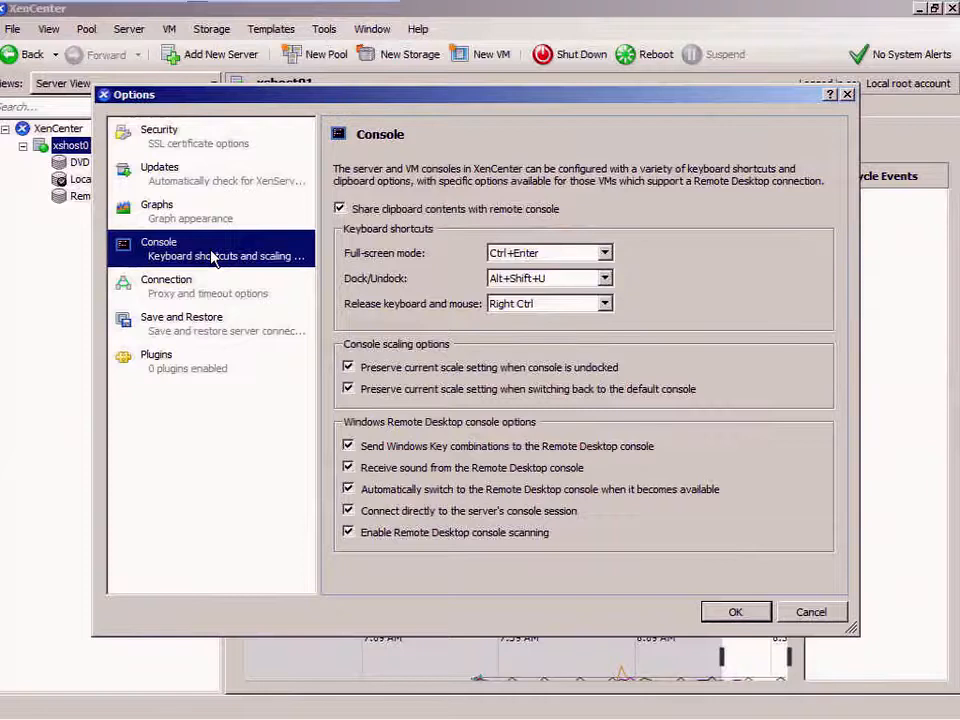
click(189, 293)
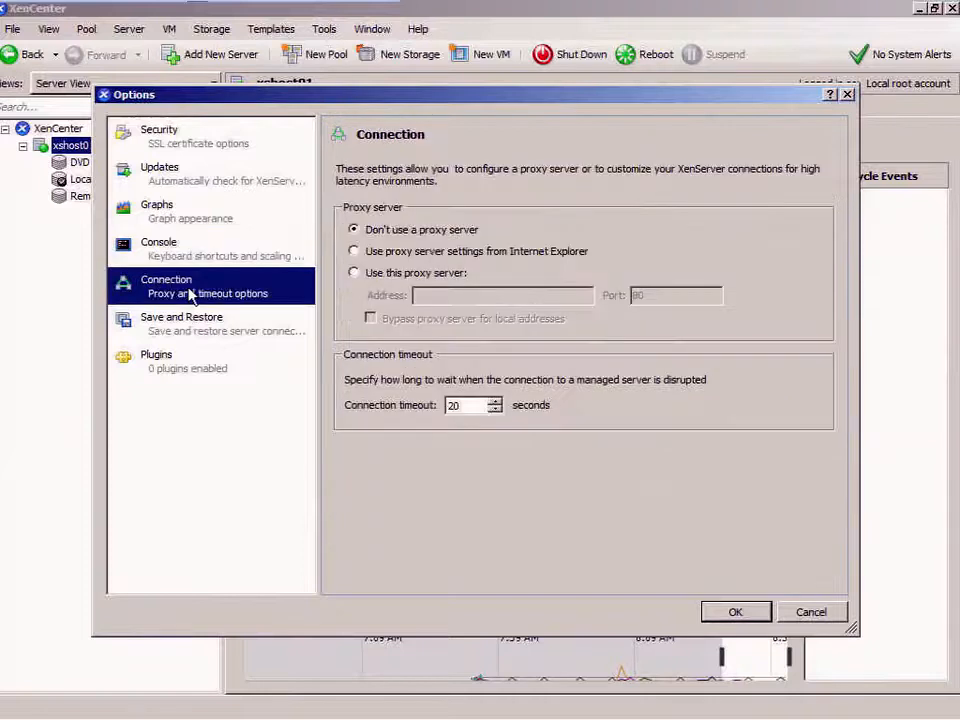
click(184, 328)
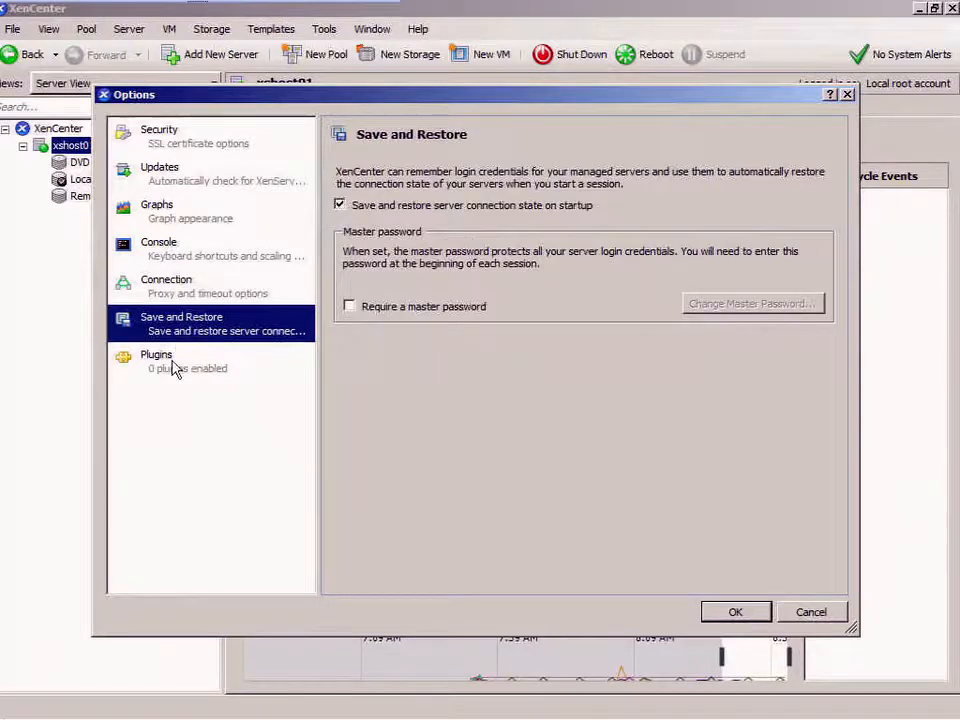
click(174, 369)
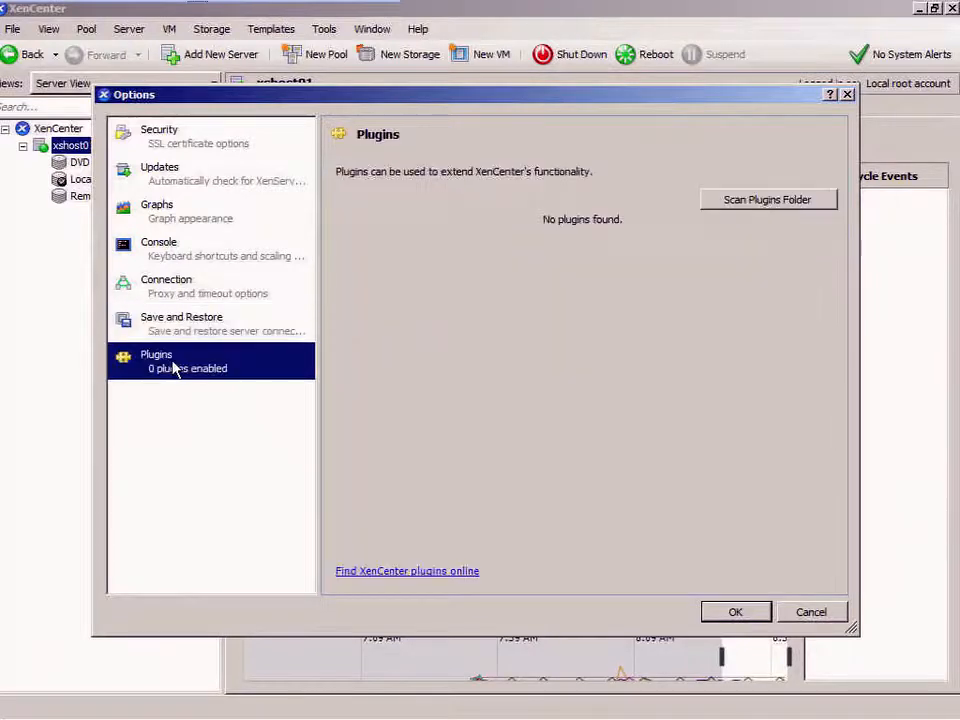
click(814, 614)
click(373, 30)
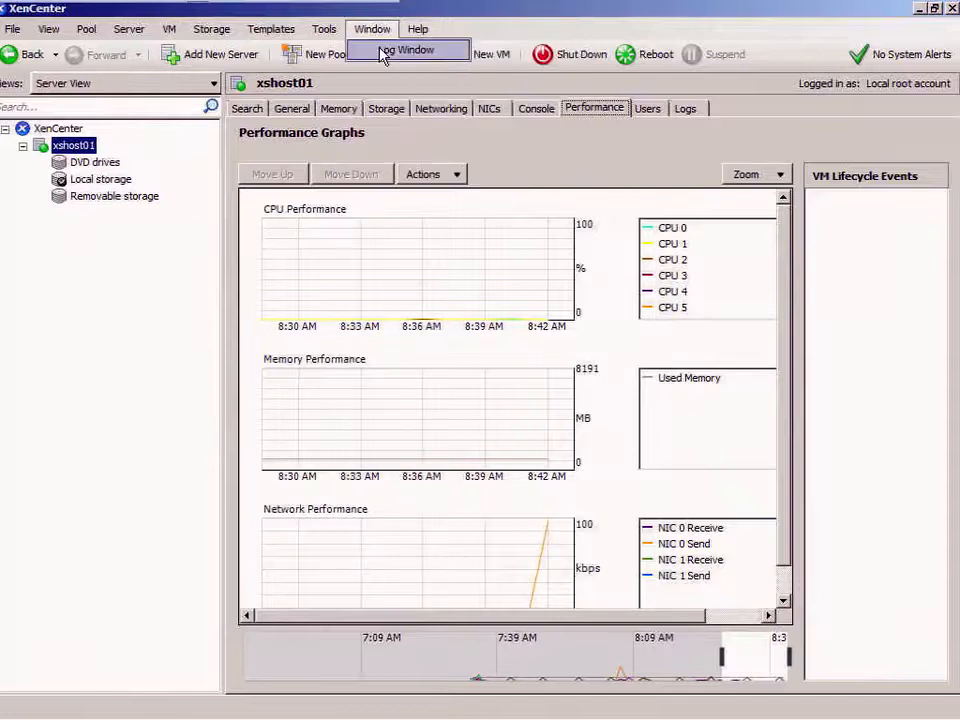
- Scroll the Log Window's Active Directory clock-skew errors, close it, and briefly view the Help menu
click(384, 51)
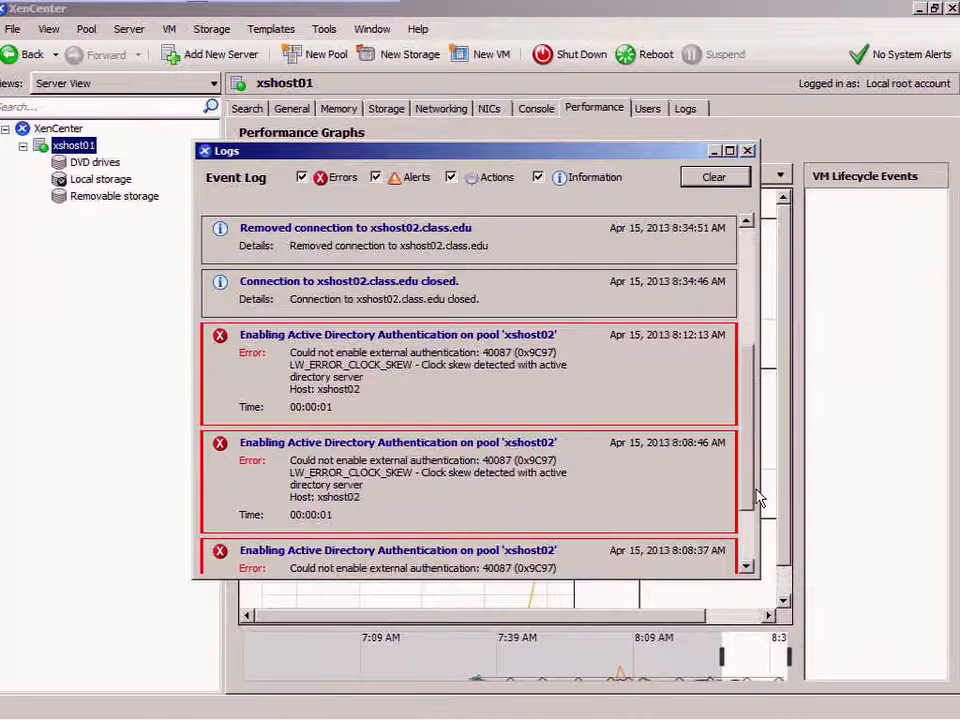
scroll(756, 499, down, 5)
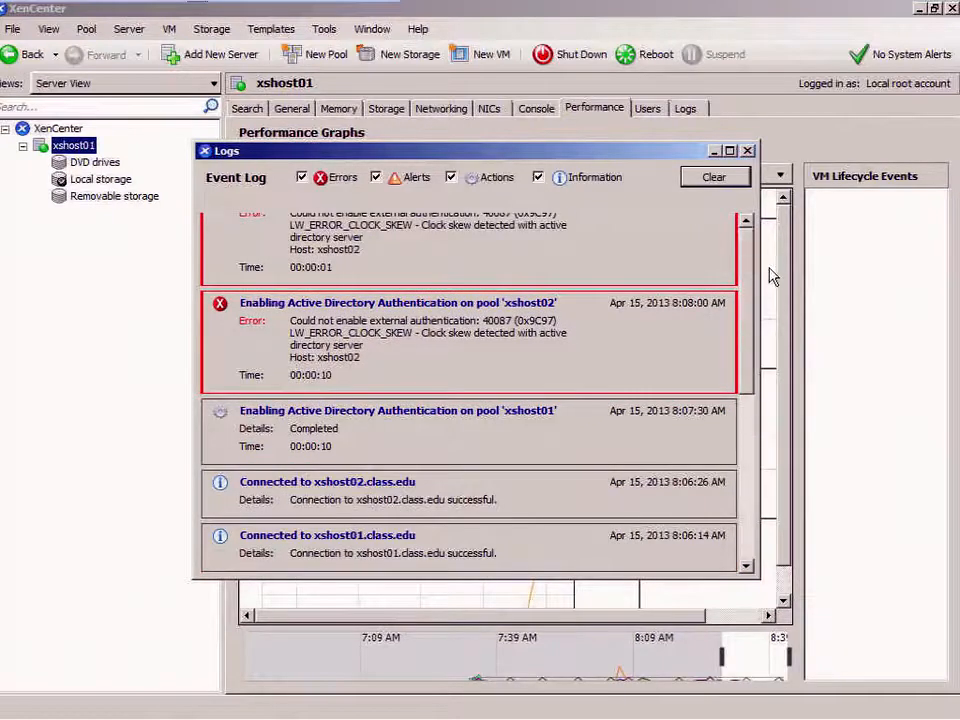
scroll(768, 228, up, 10)
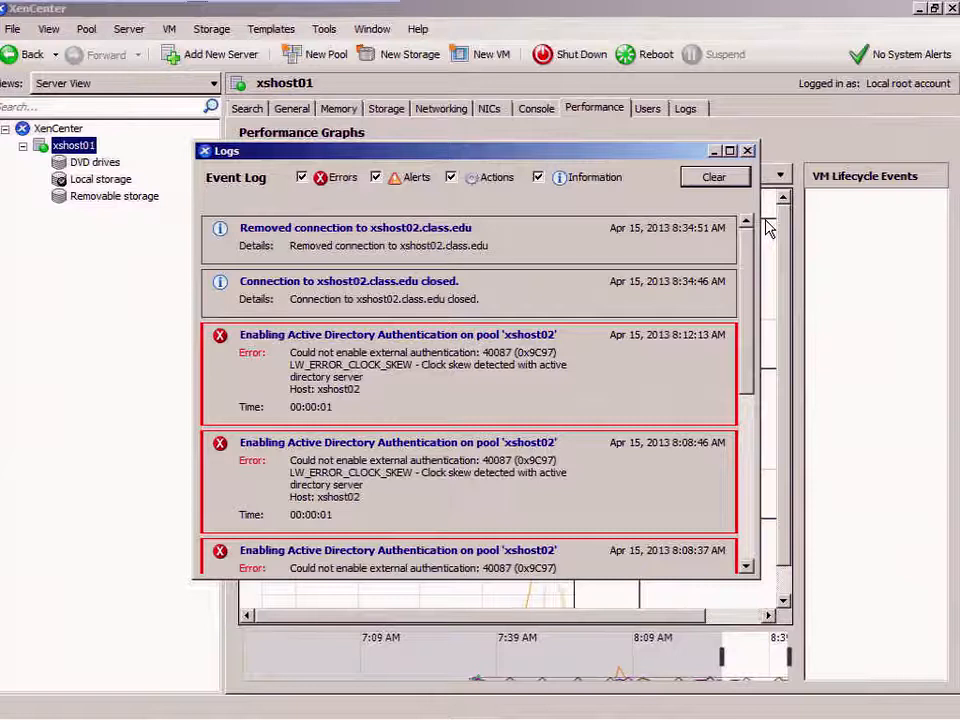
click(748, 151)
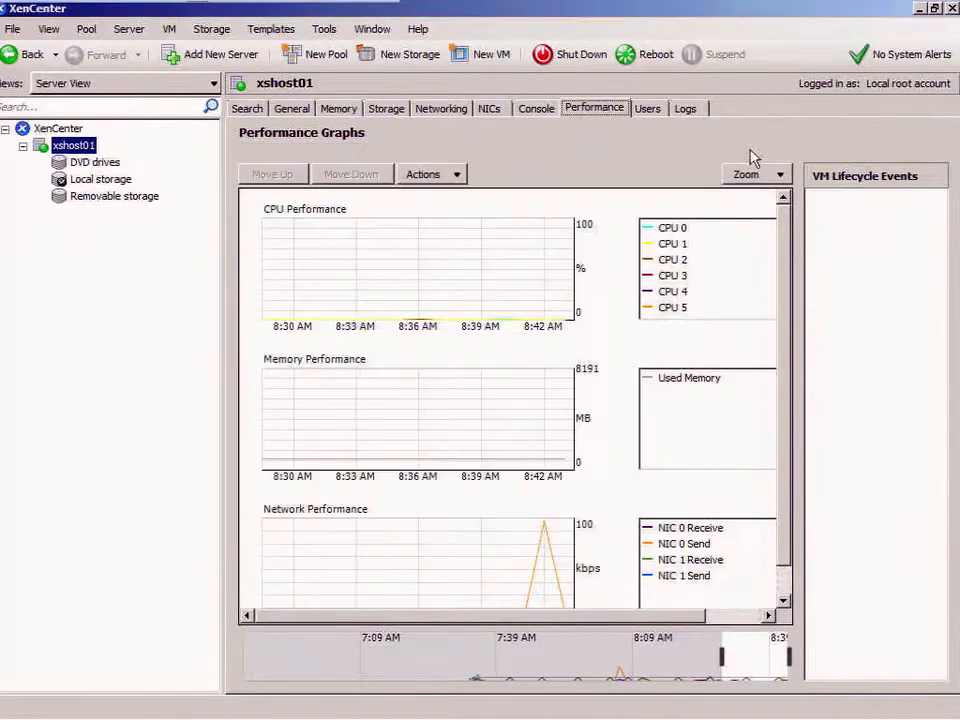
click(419, 31)
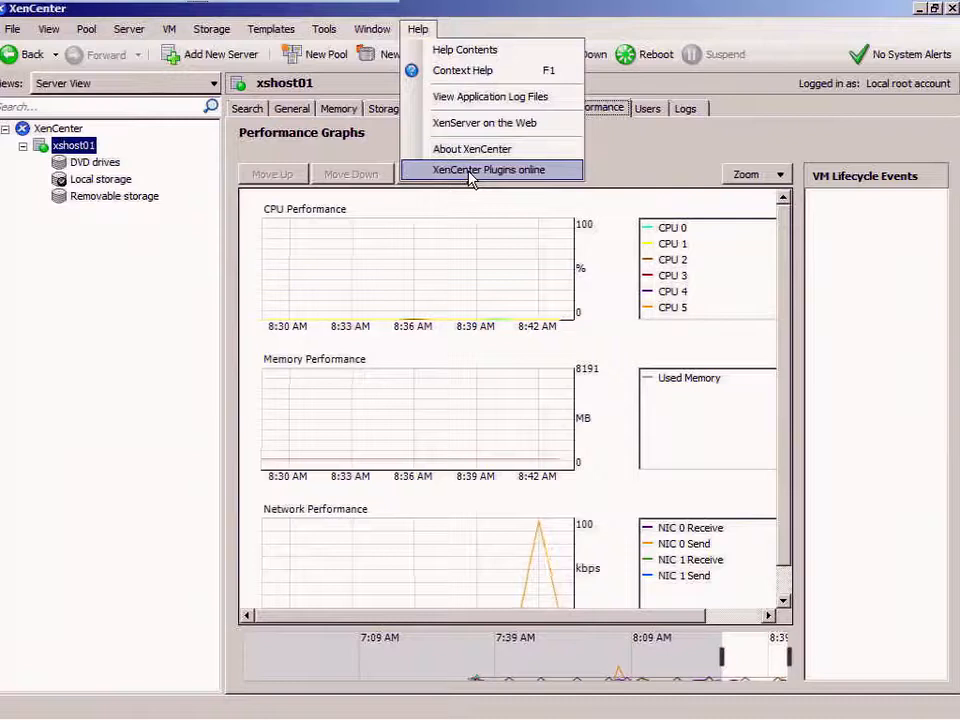
click(431, 6)
- Return to the DRAC page, connect the remote console, and continue past the certificate warning
mouse_move(240, 718)
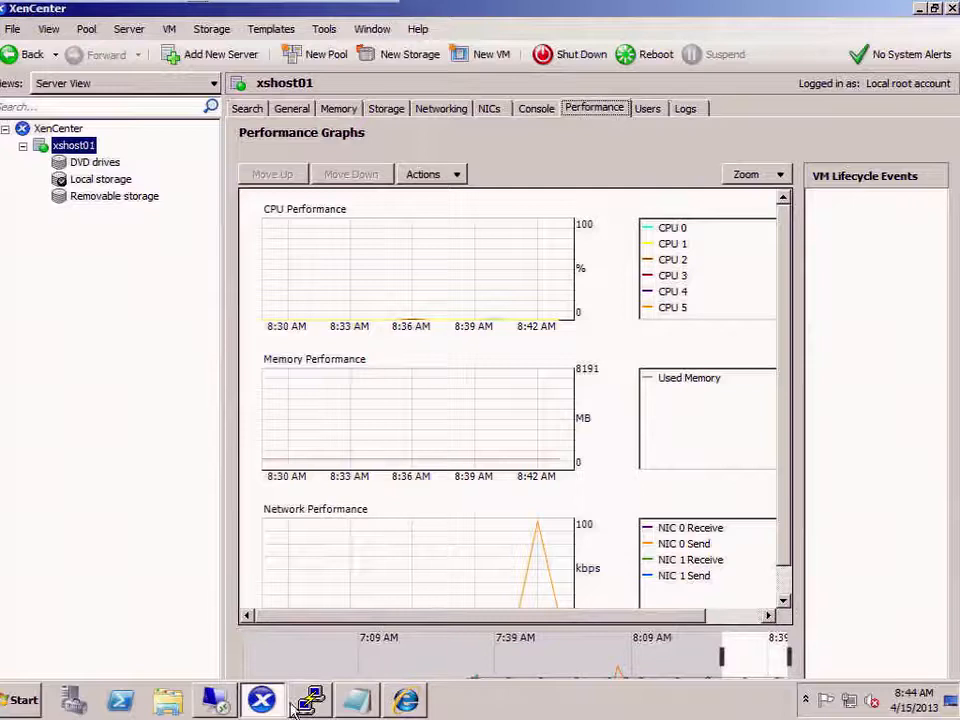
click(405, 700)
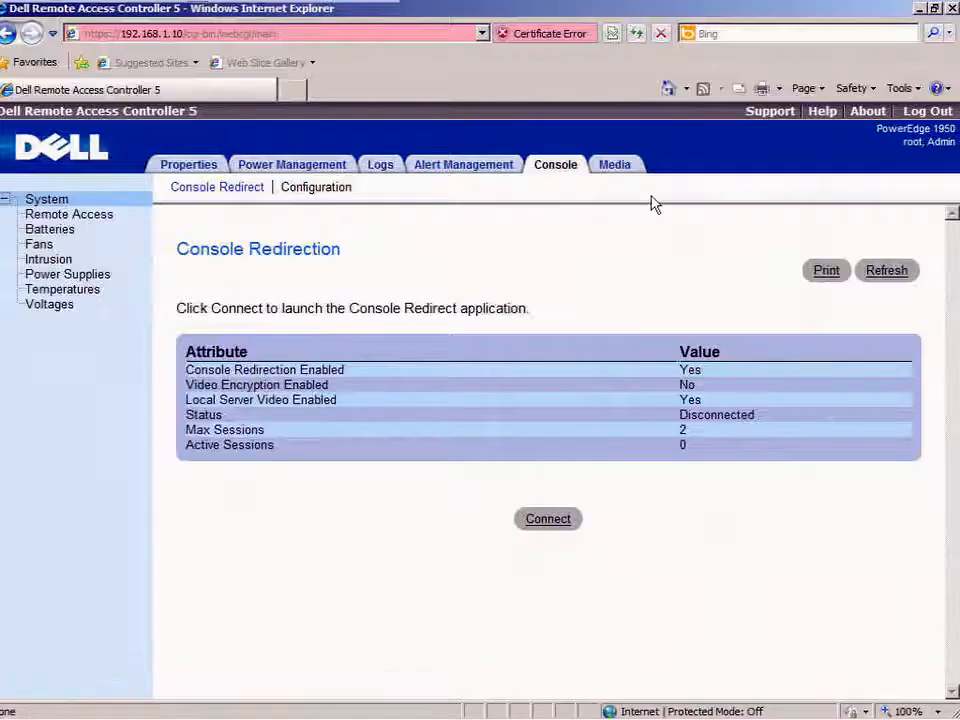
click(548, 520)
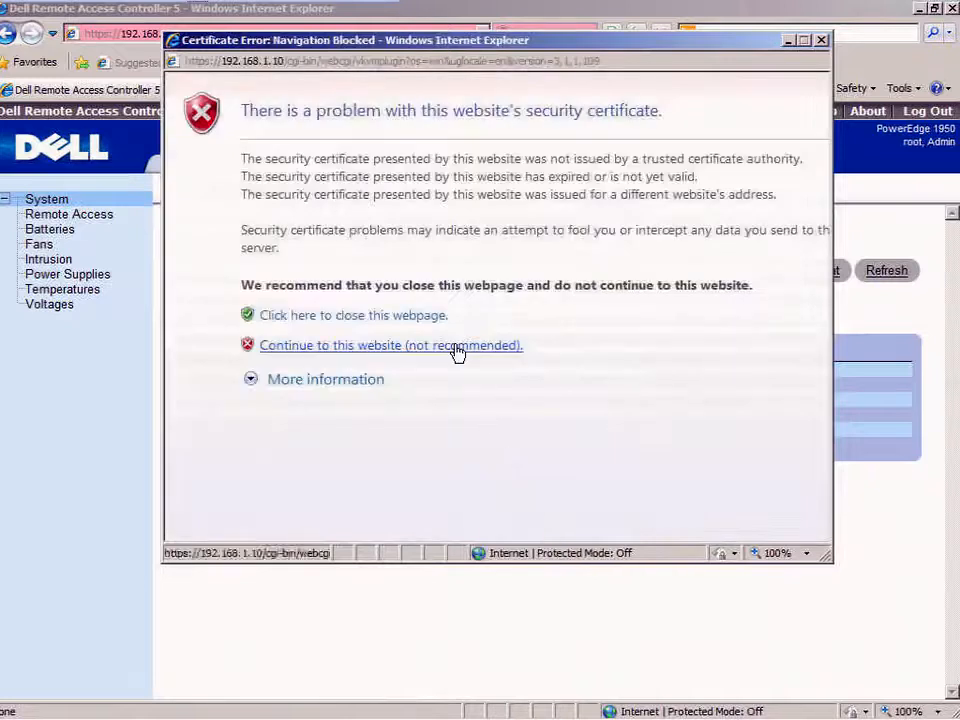
click(455, 347)
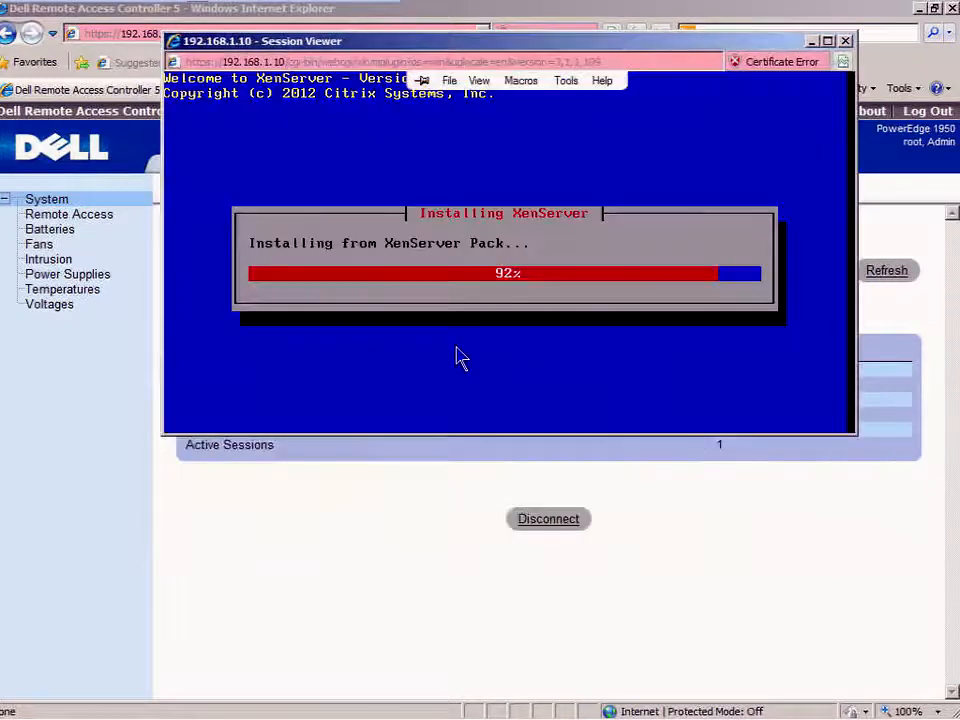